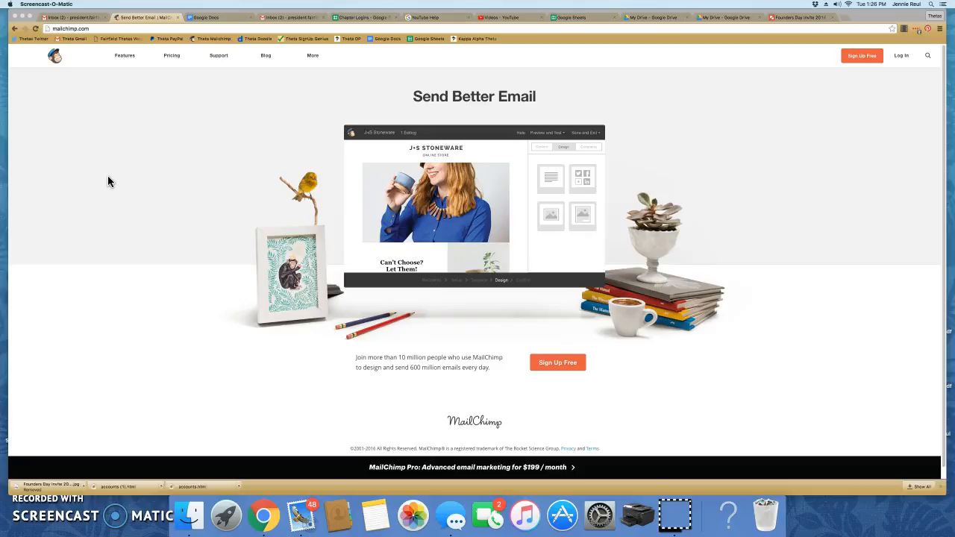
left_click(112, 175)
left_click(122, 150)
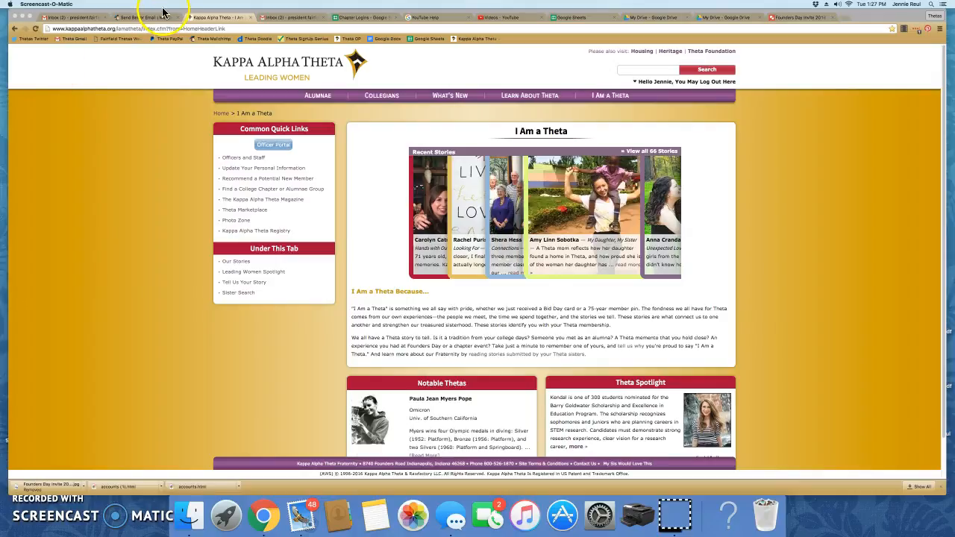
left_click(290, 90)
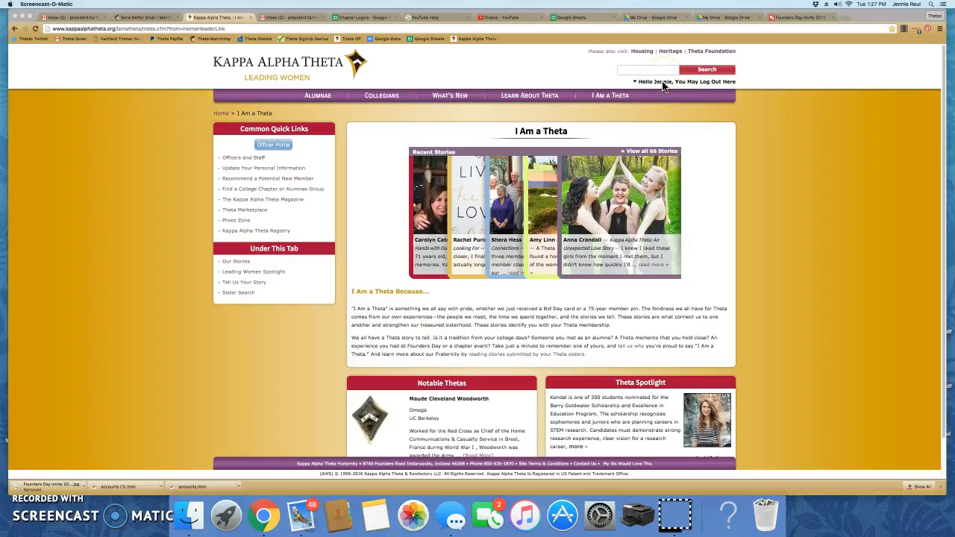
left_click(543, 66)
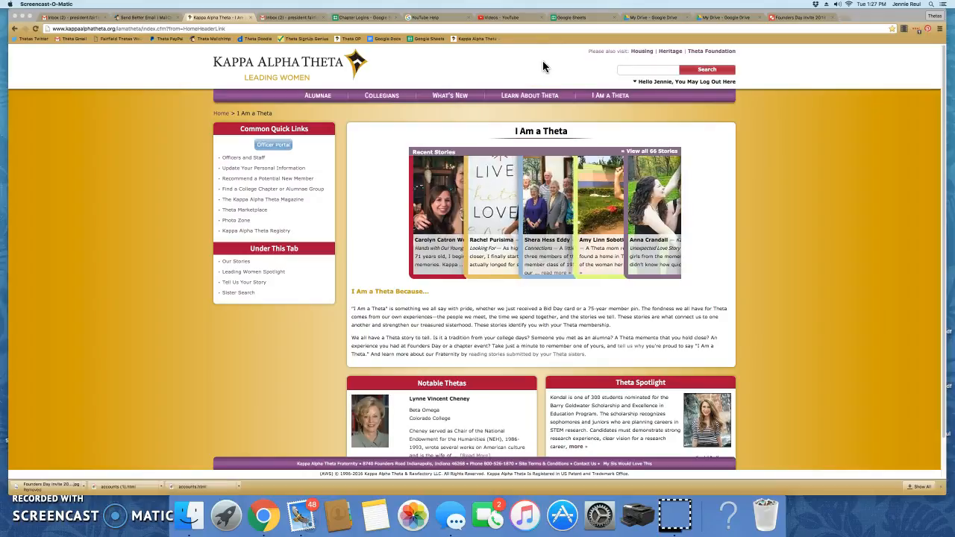
Enter the Kappa Alpha Theta Officer Portal and display the chapter's alum member list with its filters.
left_click(272, 146)
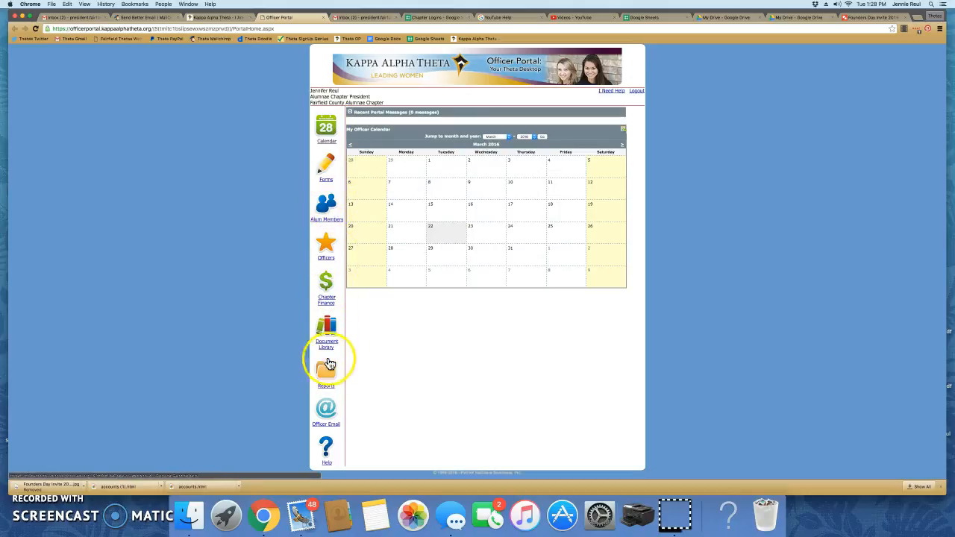
left_click(329, 223)
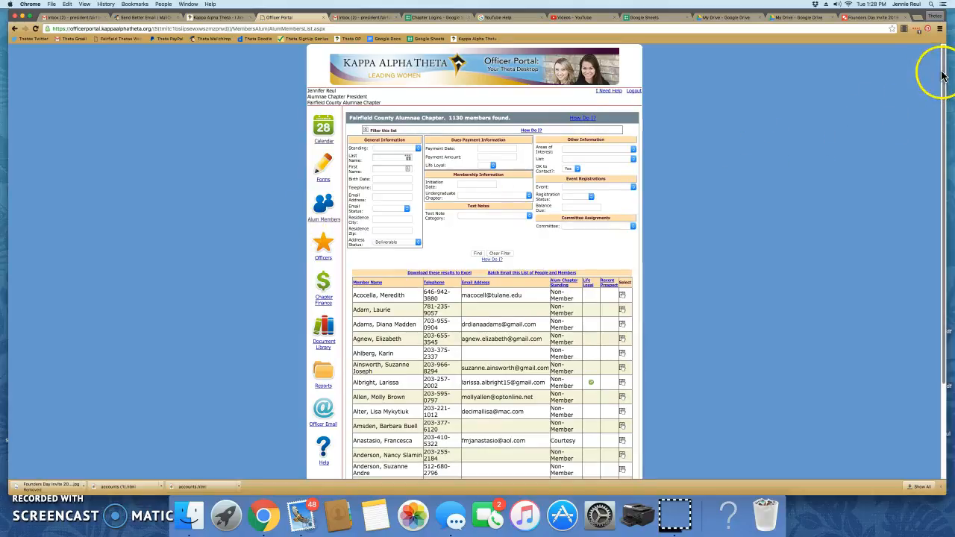
left_click_drag(944, 66, 934, 95)
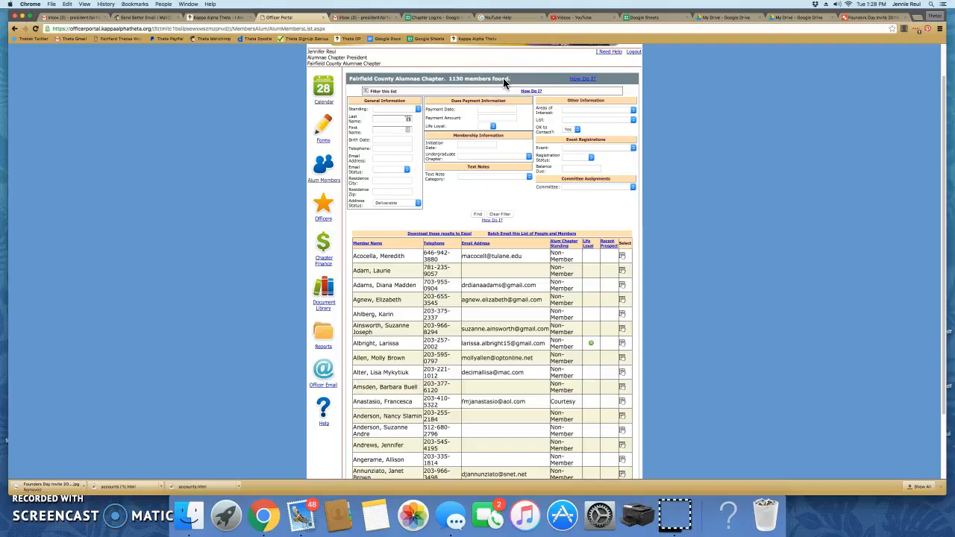
Examine the choices offered by the Standing, Address Status and OK to Contact filters of the alum member list.
left_click(405, 110)
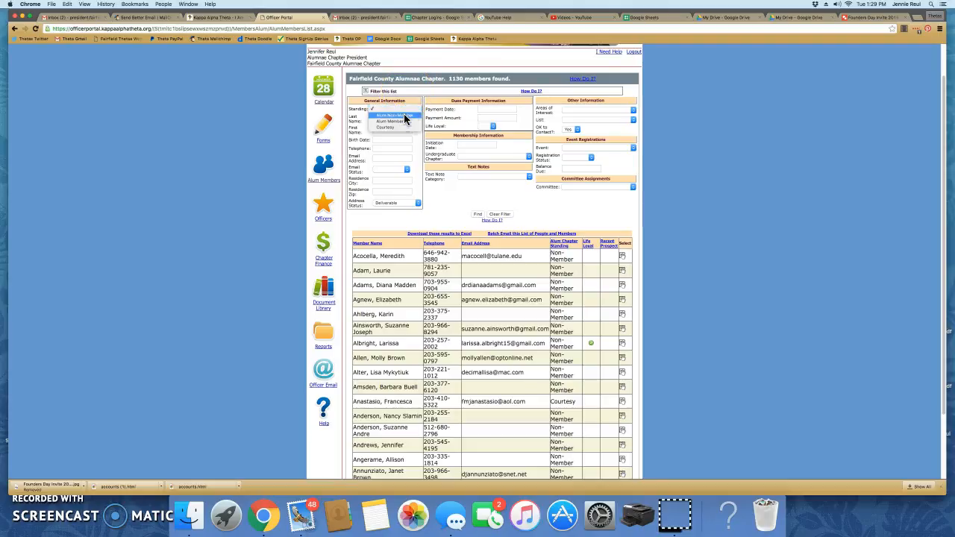
left_click(404, 110)
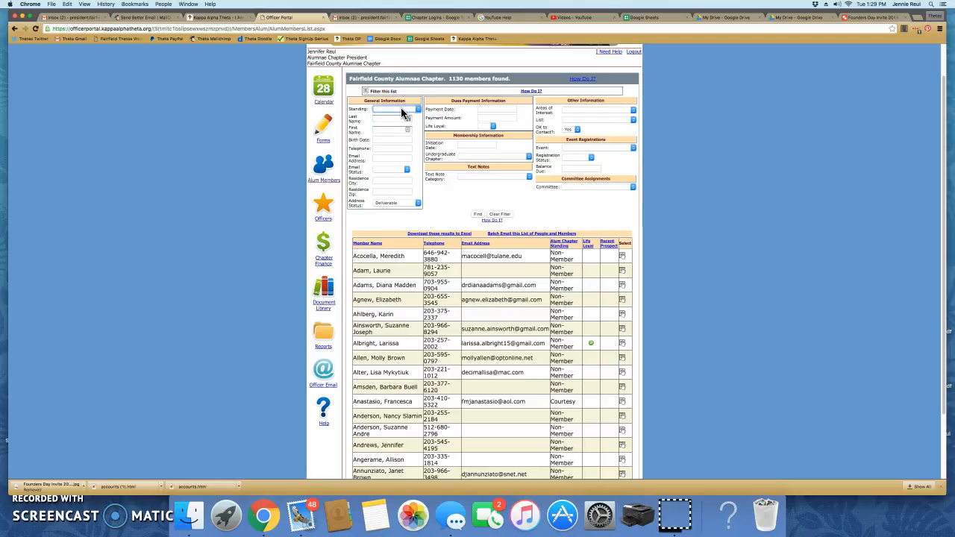
left_click(391, 203)
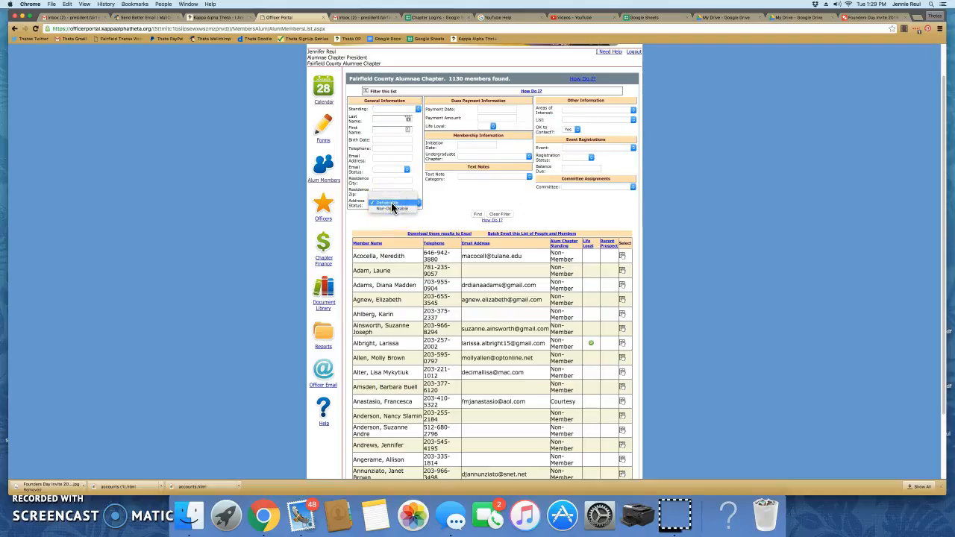
left_click(391, 205)
left_click(395, 213)
left_click(387, 196)
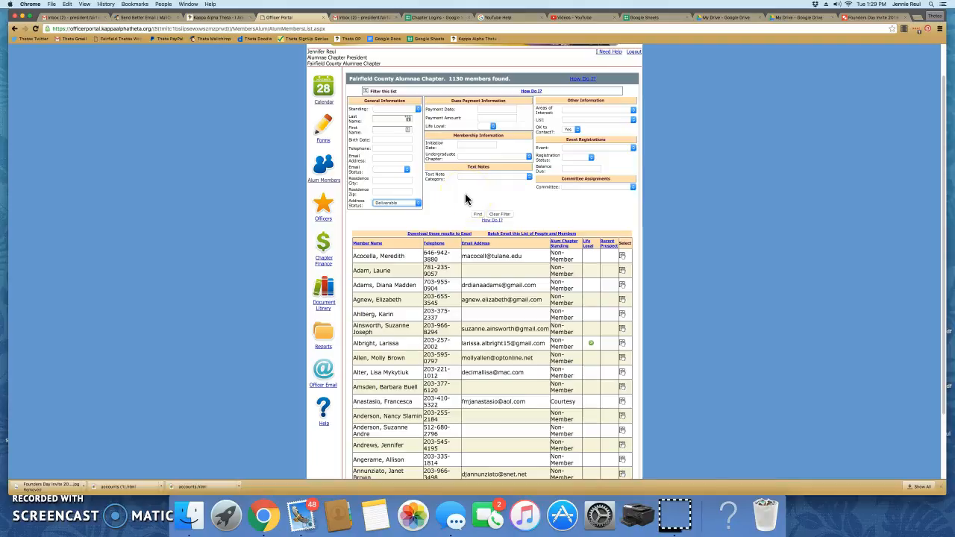
left_click(569, 130)
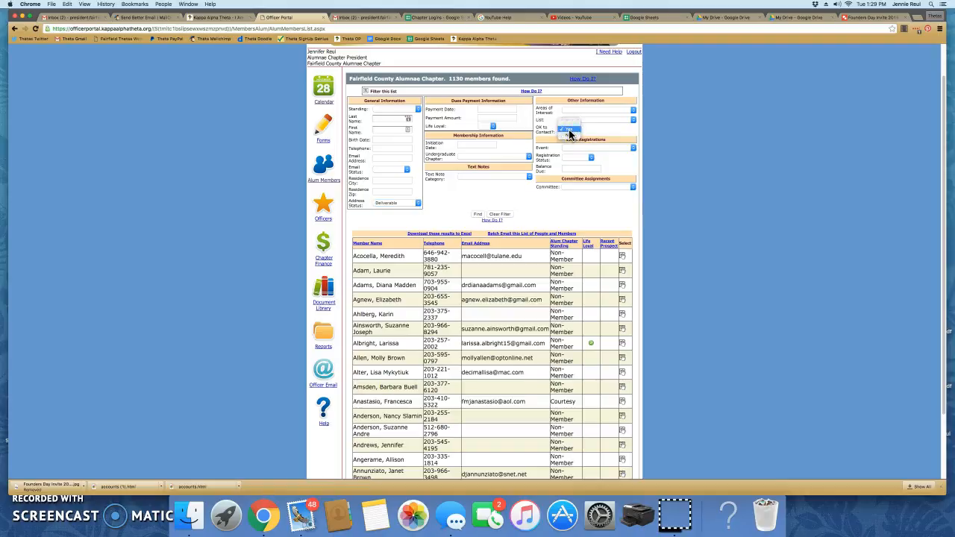
left_click(568, 130)
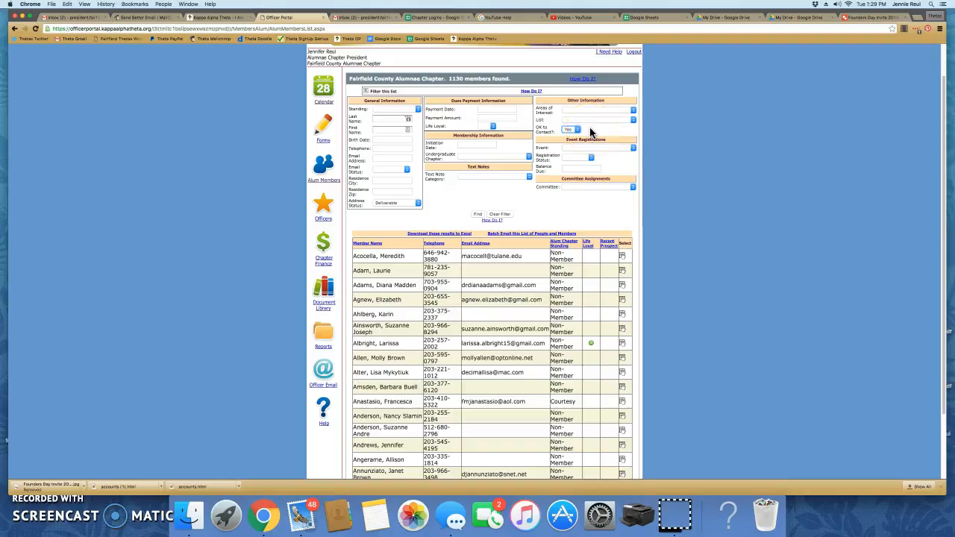
left_click(569, 130)
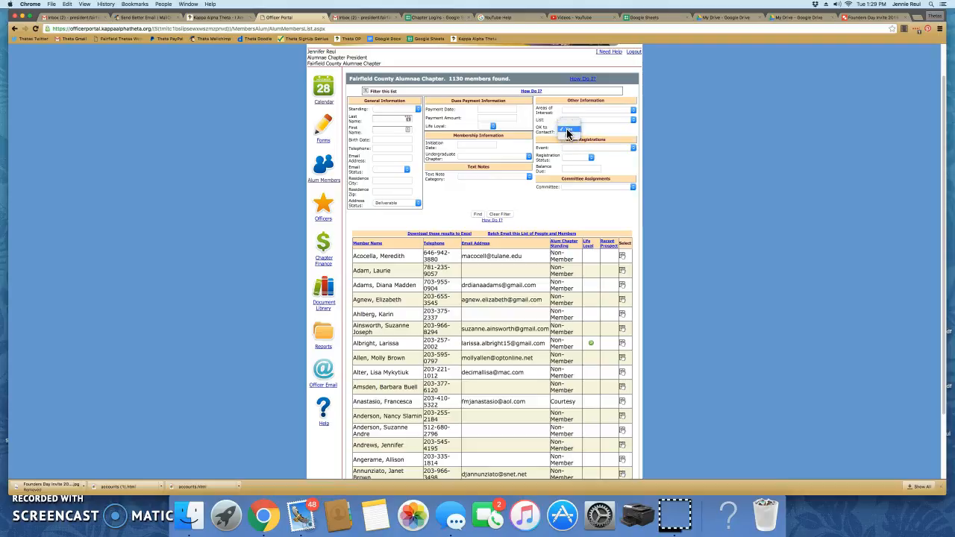
left_click(568, 132)
left_click(412, 207)
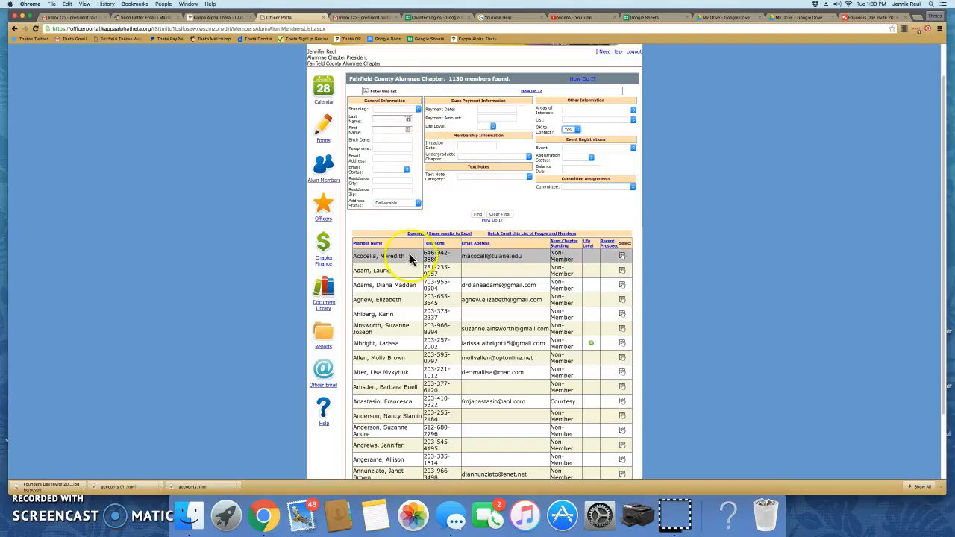
Run the member search with Address Status Deliverable and OK to Contact Yes, and download the results to Excel.
left_click(478, 214)
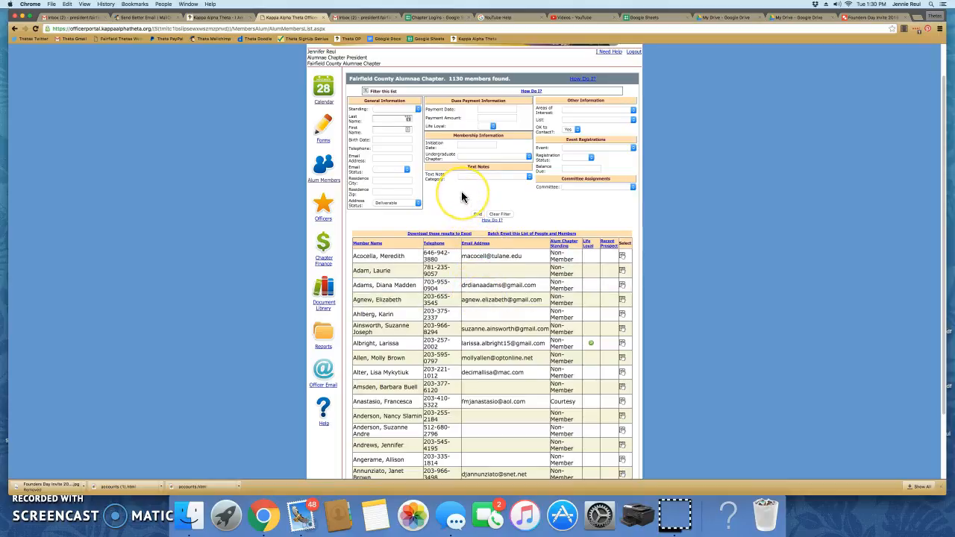
left_click(444, 234)
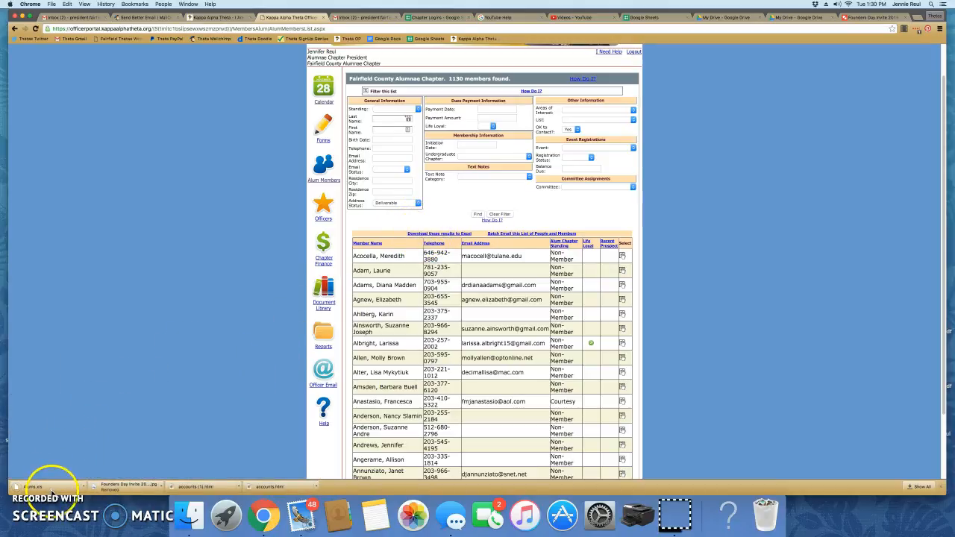
left_click(15, 514)
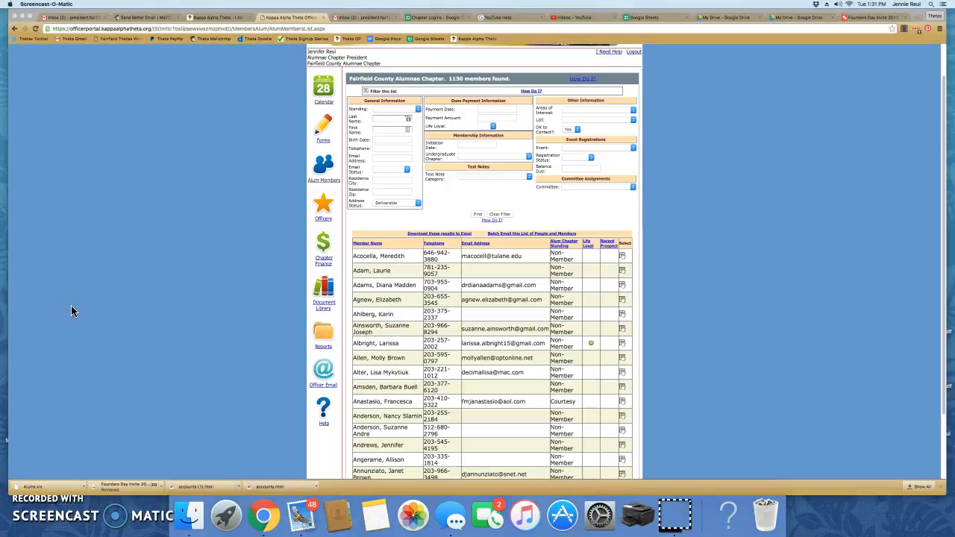
left_click(43, 486)
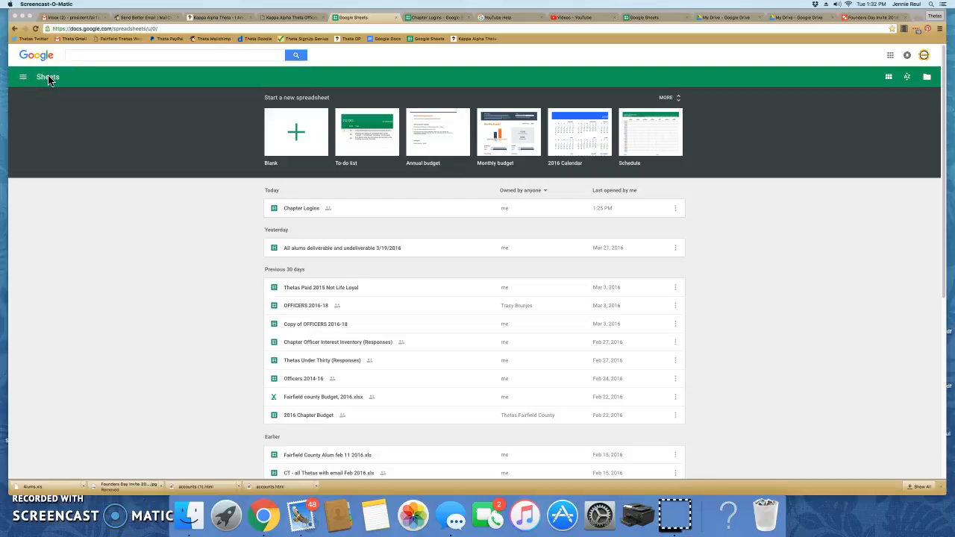
Create a blank spreadsheet in Google Sheets and begin importing a file into it.
left_click(296, 134)
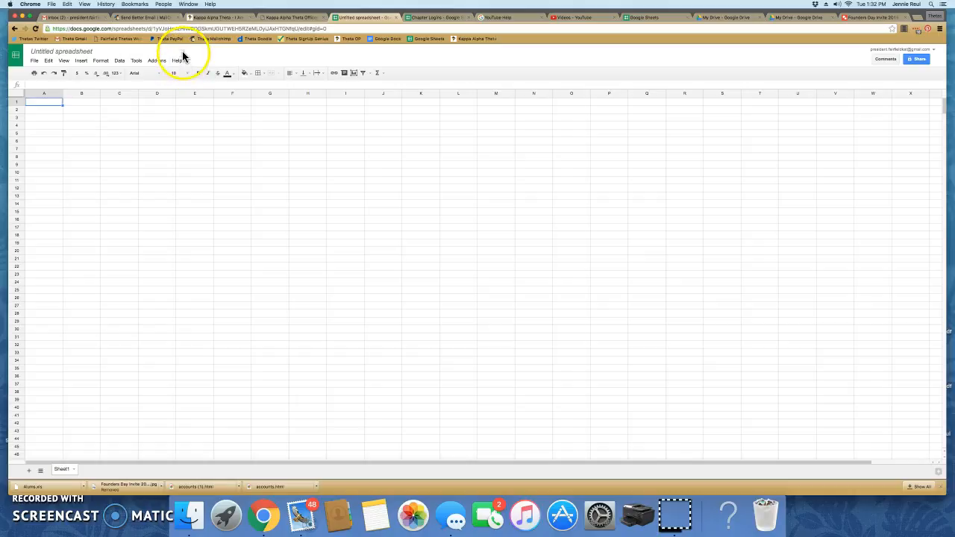
left_click(34, 61)
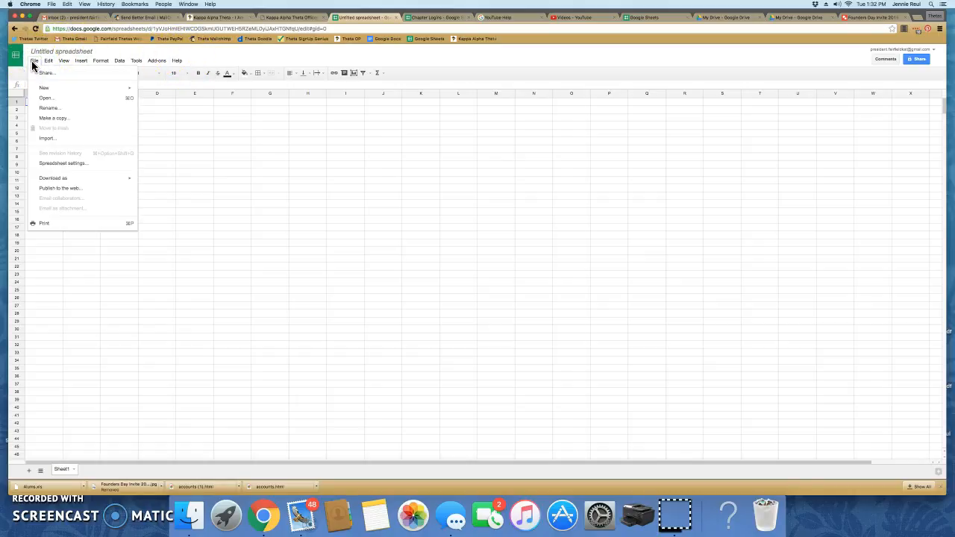
left_click(45, 140)
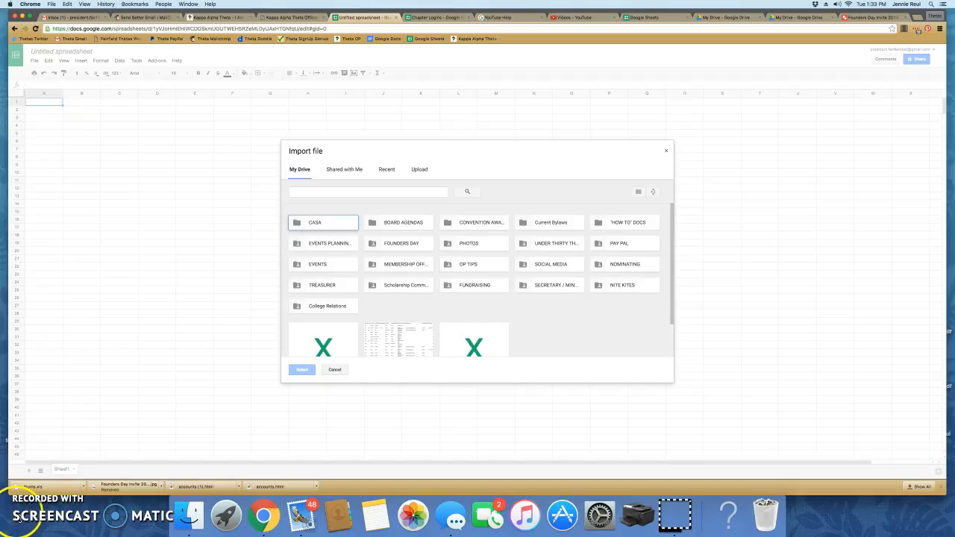
left_click(19, 514)
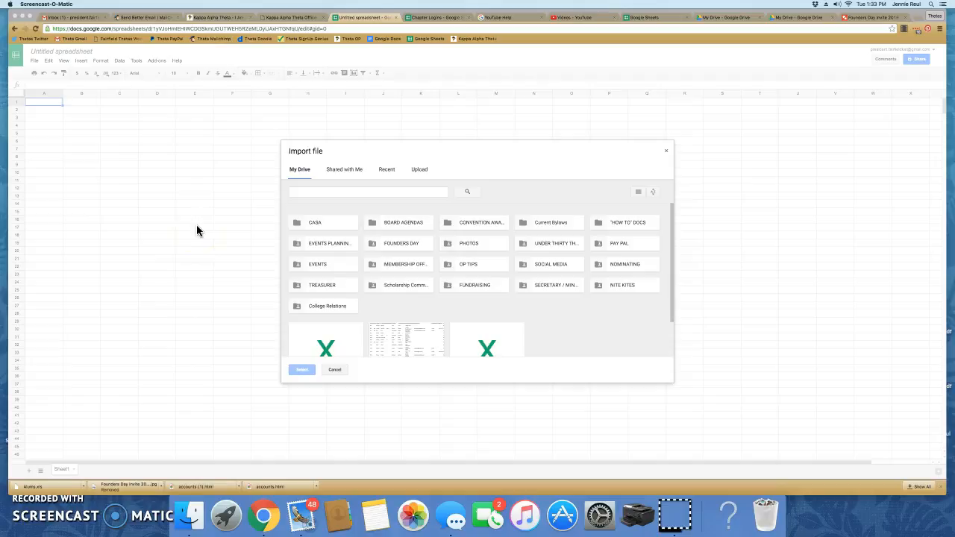
Choose Alums (26).xls from the recent files as the file to import.
left_click(386, 170)
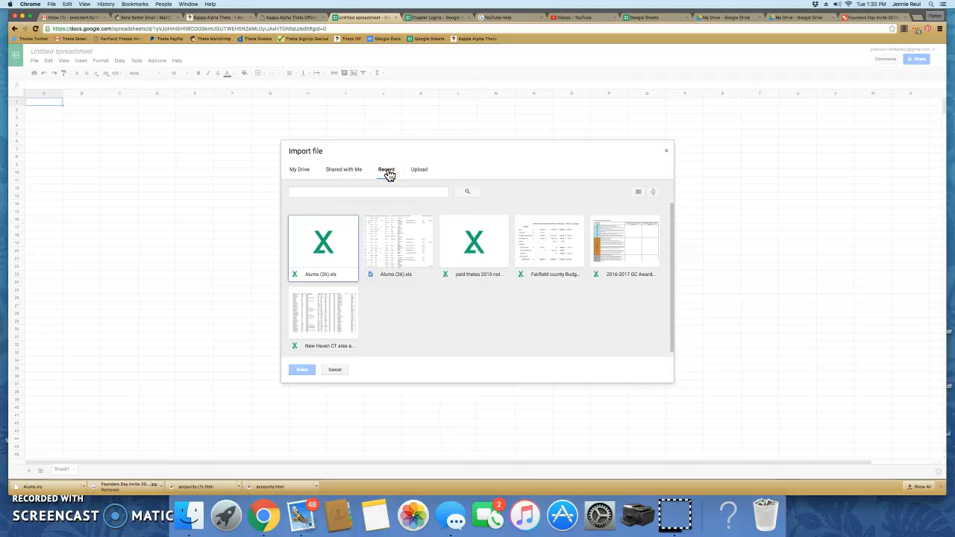
left_click(322, 243)
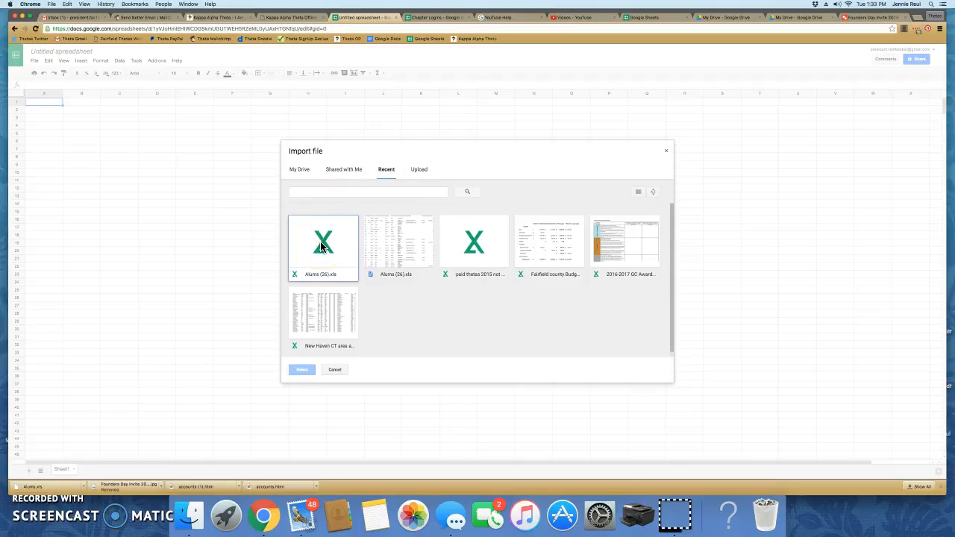
left_click(323, 244)
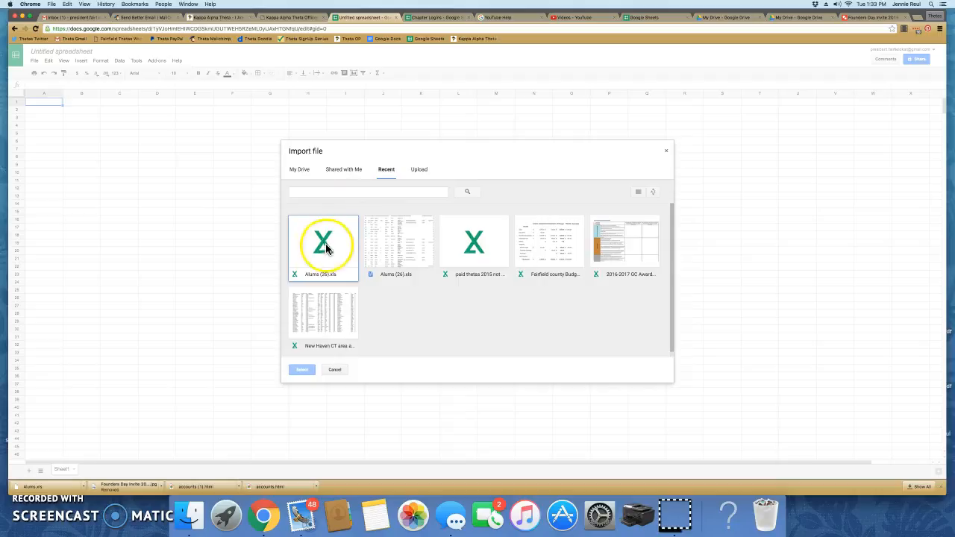
left_click(324, 276)
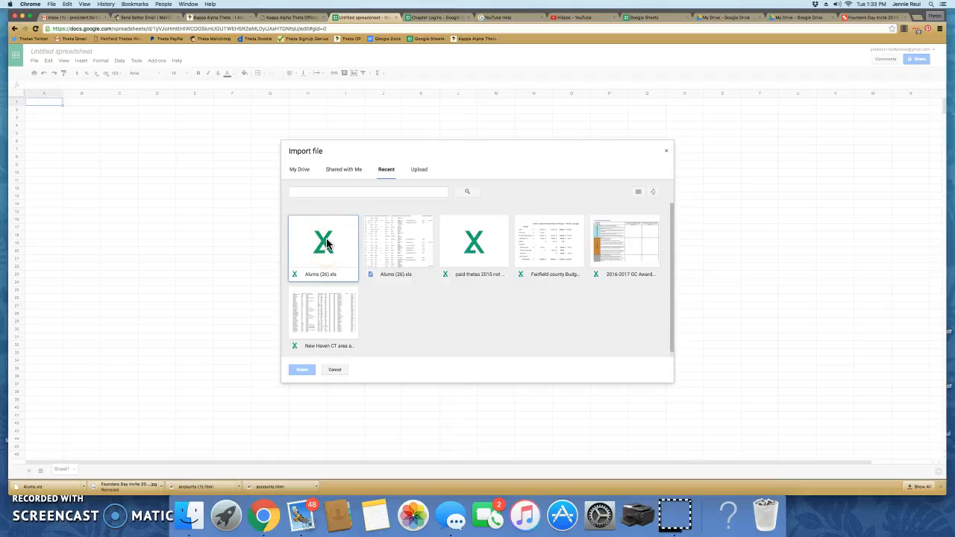
double_click(326, 248)
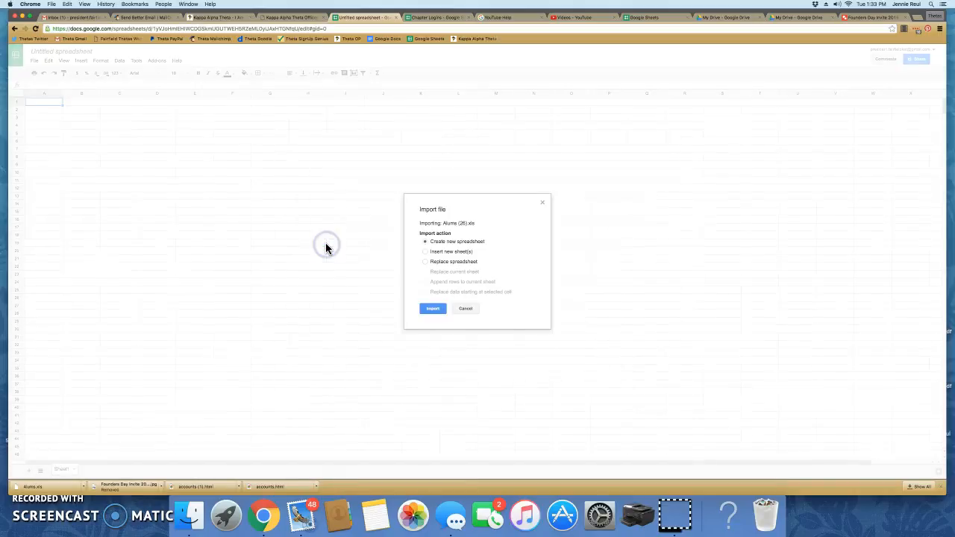
Import the alum file using the Replace spreadsheet action.
left_click(426, 253)
left_click(425, 262)
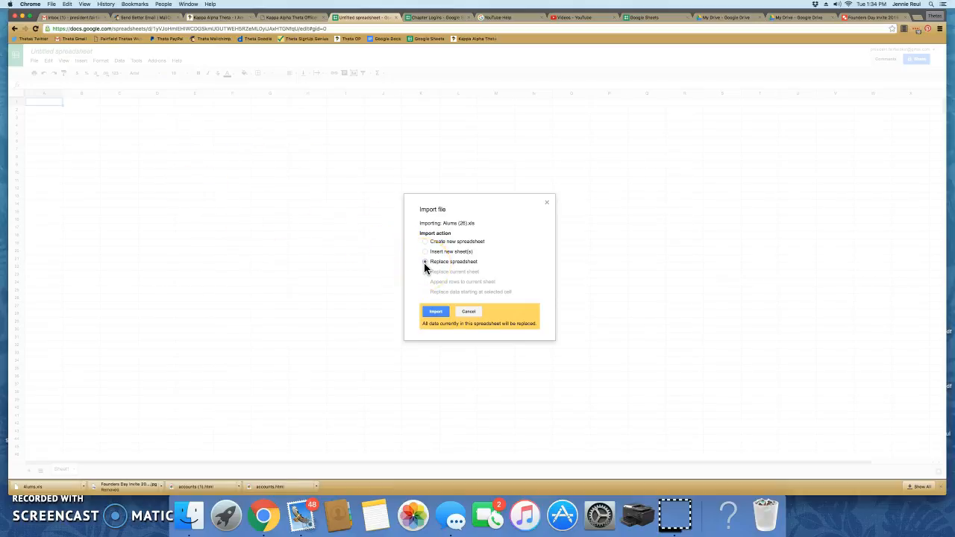
left_click(434, 313)
left_click(434, 313)
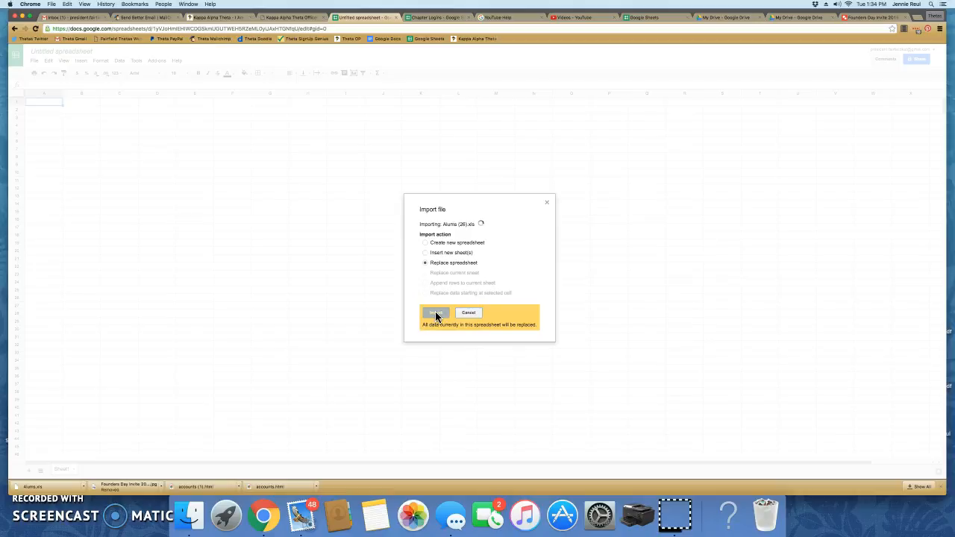
left_click(424, 312)
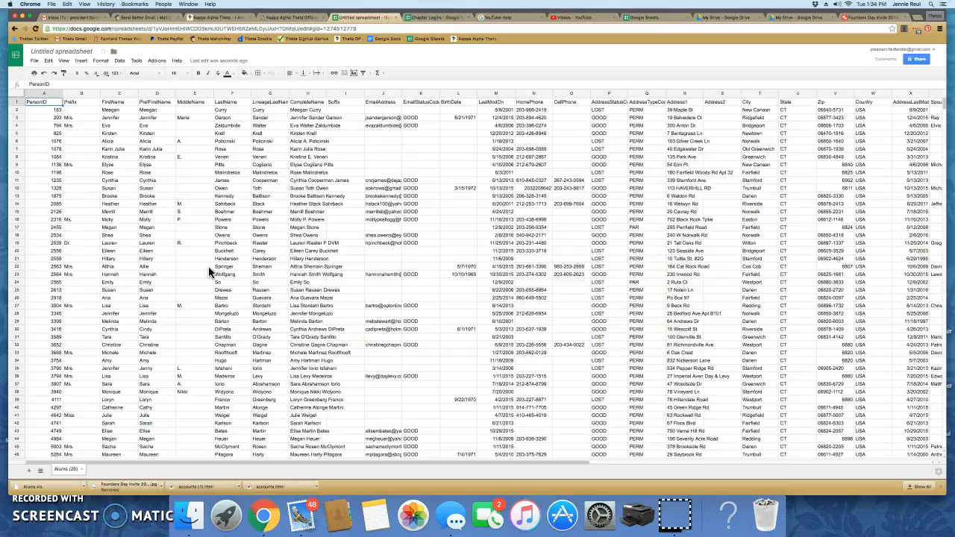
Rename the spreadsheet as All Alums 3/22/2016.
left_click(67, 51)
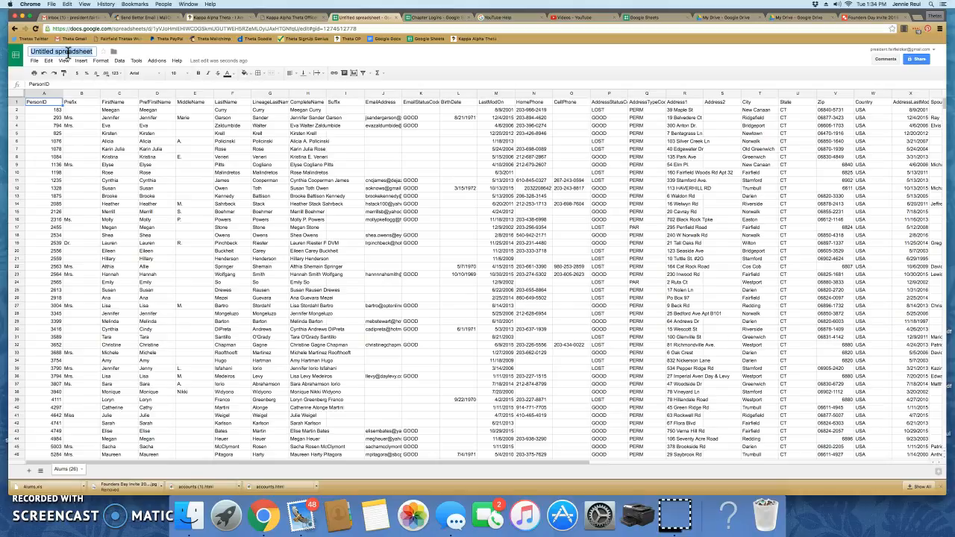
type("All Alums")
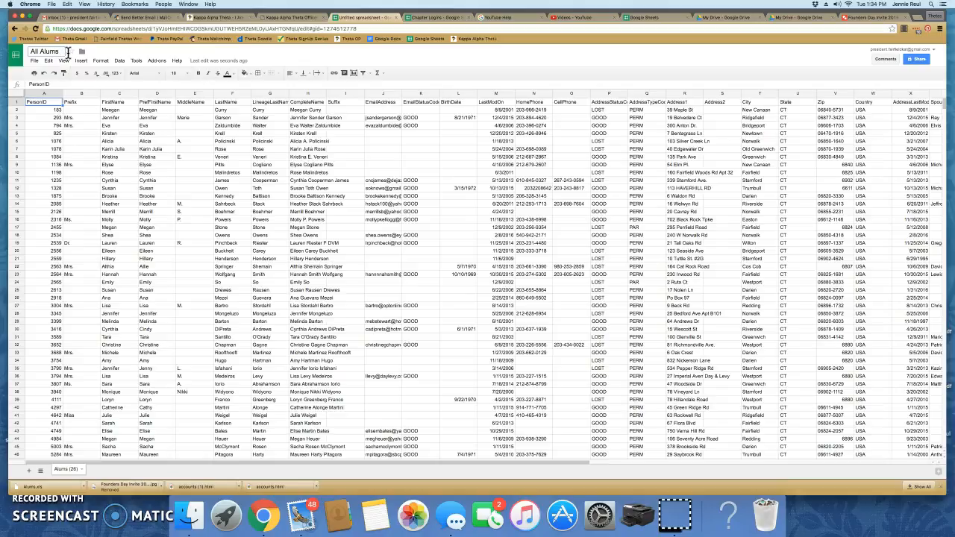
type(" 3/22/2016")
key("Return")
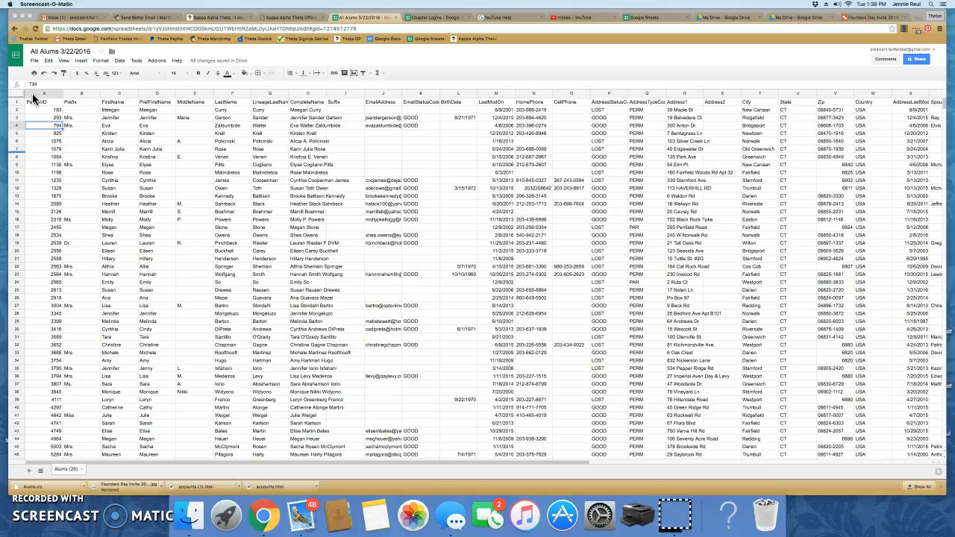
right_click(32, 93)
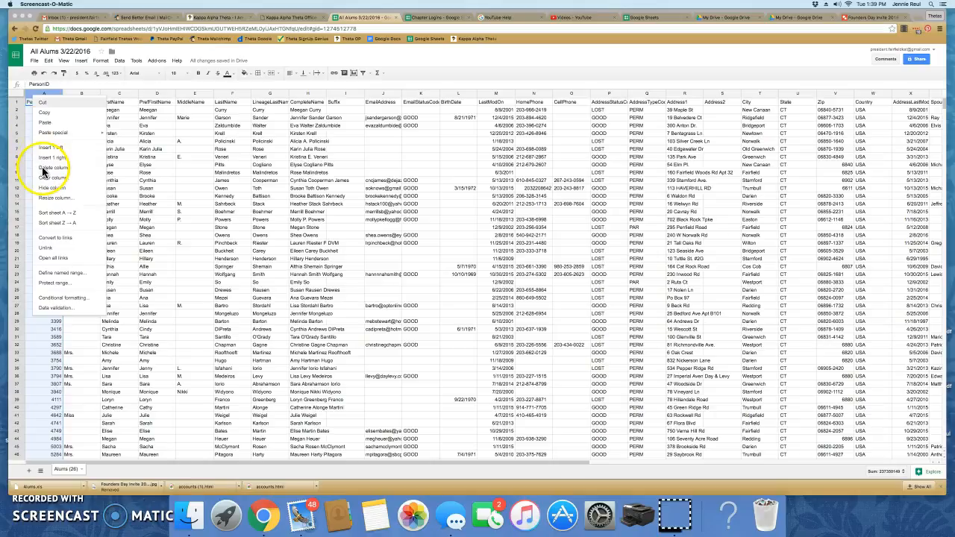
left_click(43, 94)
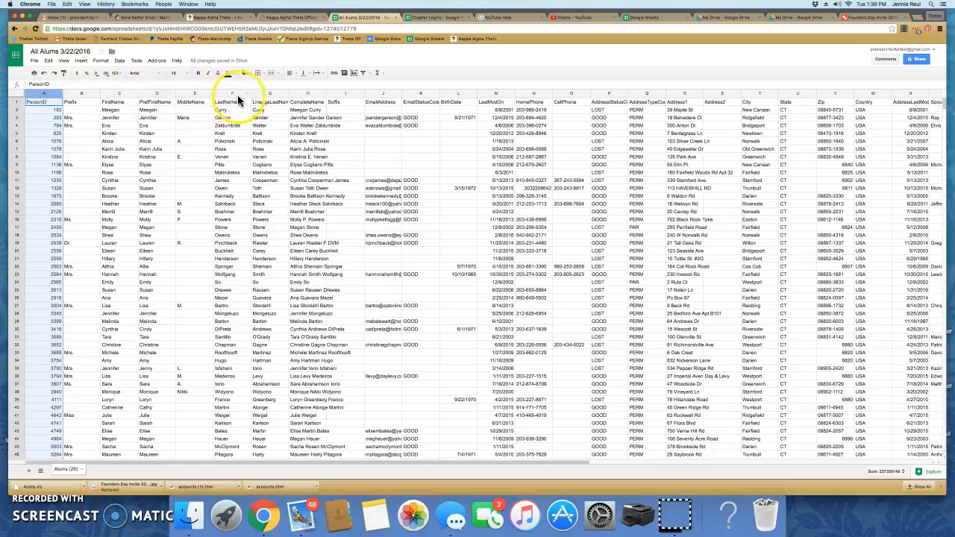
left_click(77, 92)
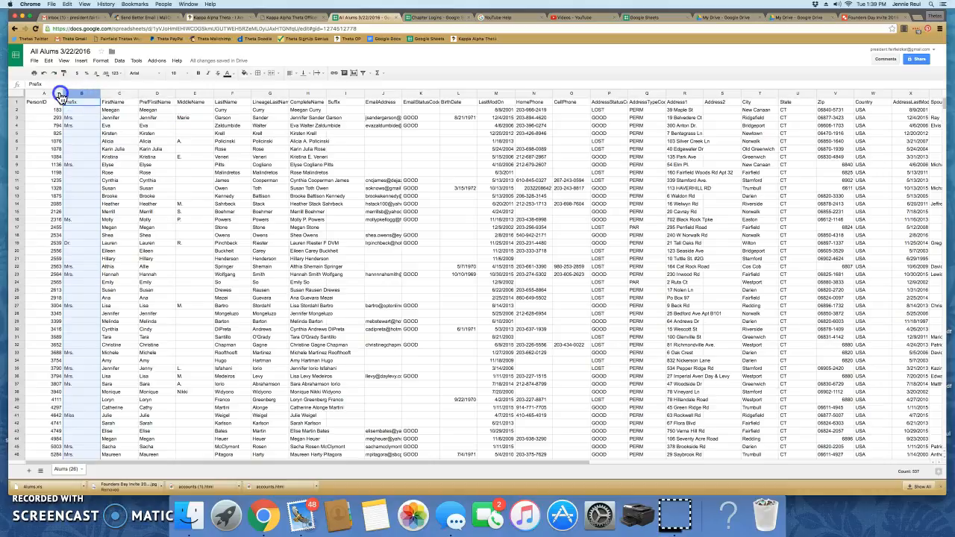
Delete the seven adjacent columns from PersonID through LineageLastName.
left_click(60, 96)
left_click(73, 95, "shift")
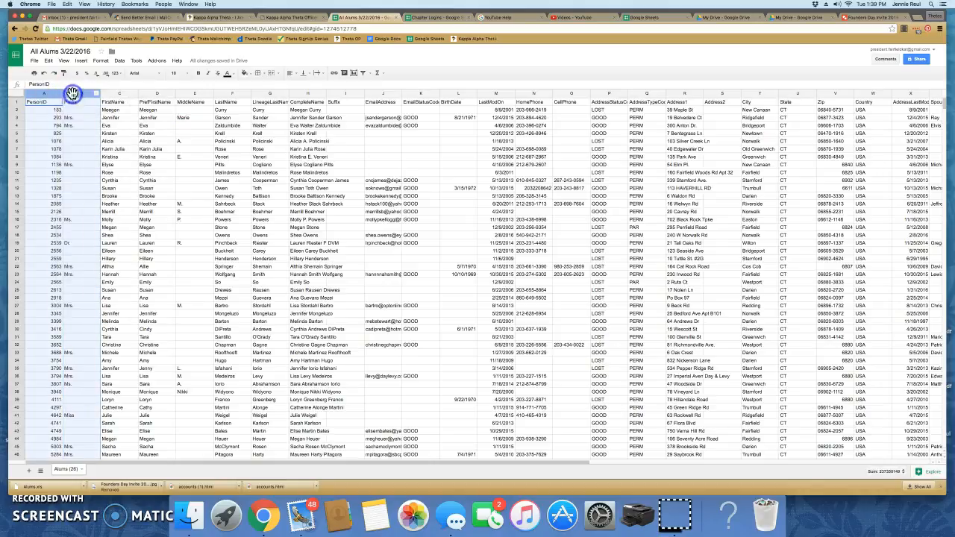
left_click(114, 94, "shift")
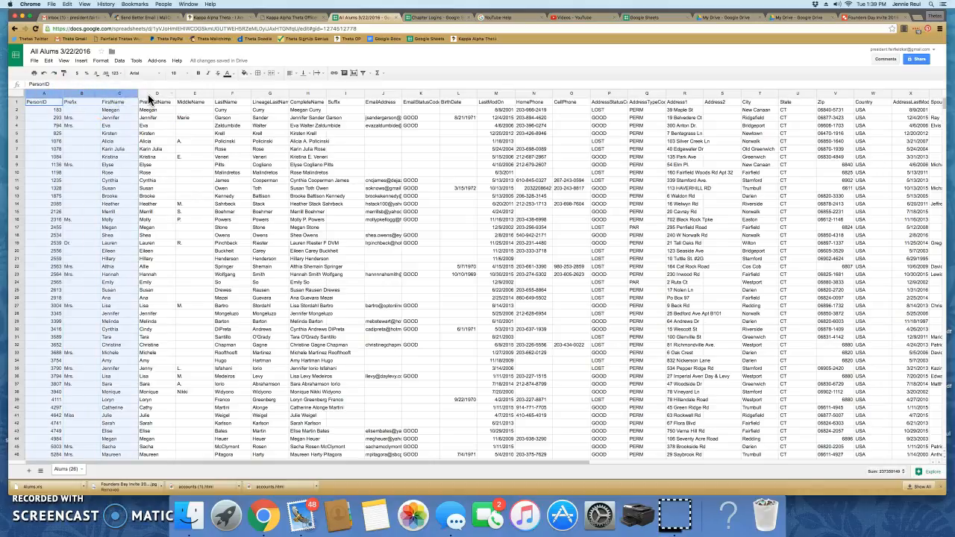
left_click(149, 94, "shift")
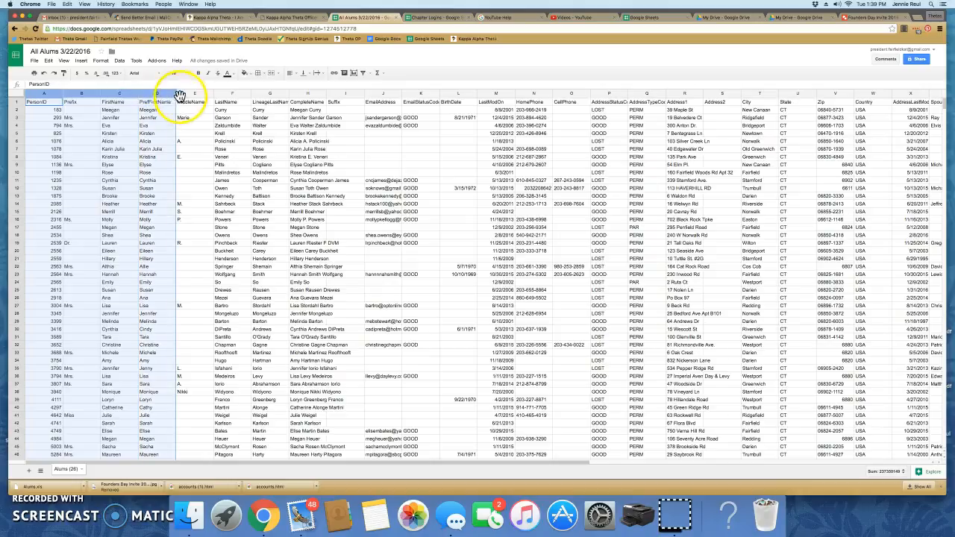
left_click(182, 95, "shift")
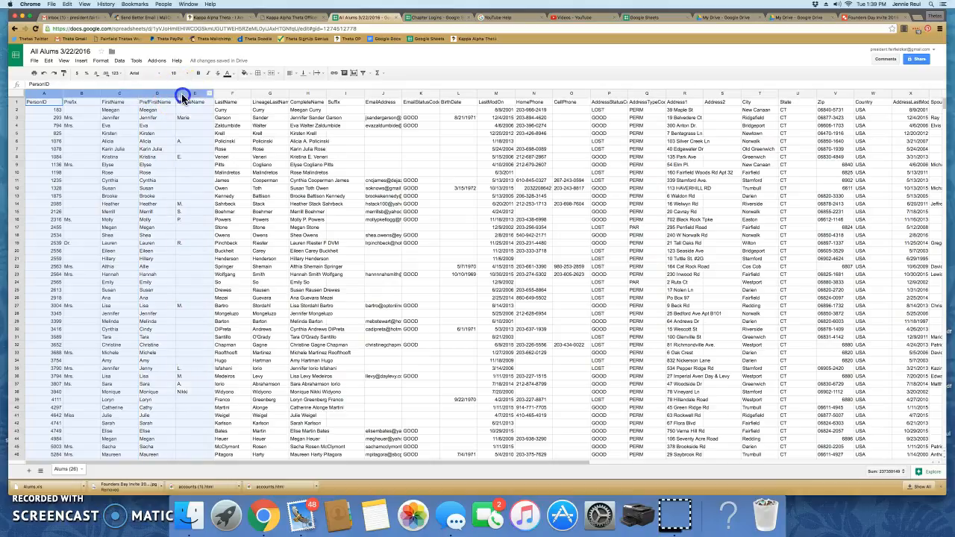
left_click(226, 96, "shift")
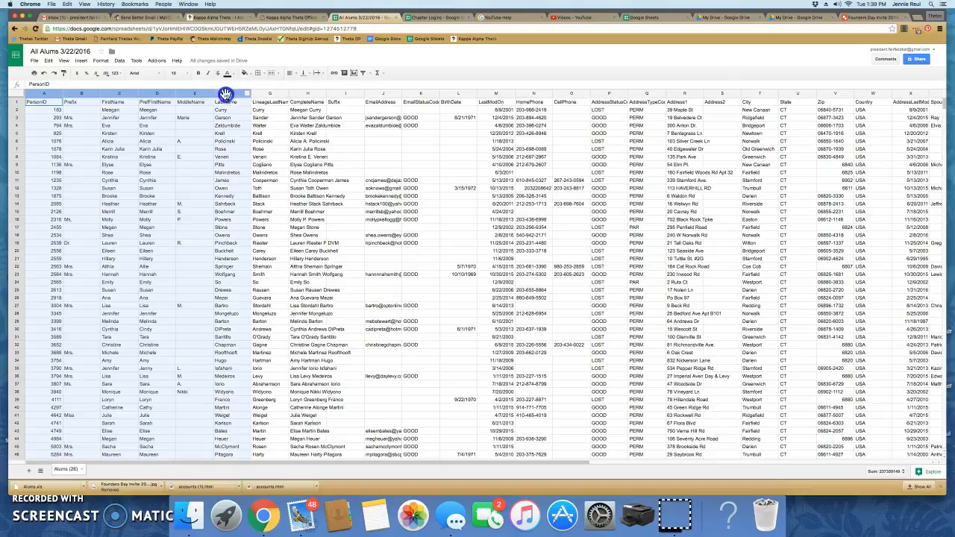
left_click(258, 97, "shift")
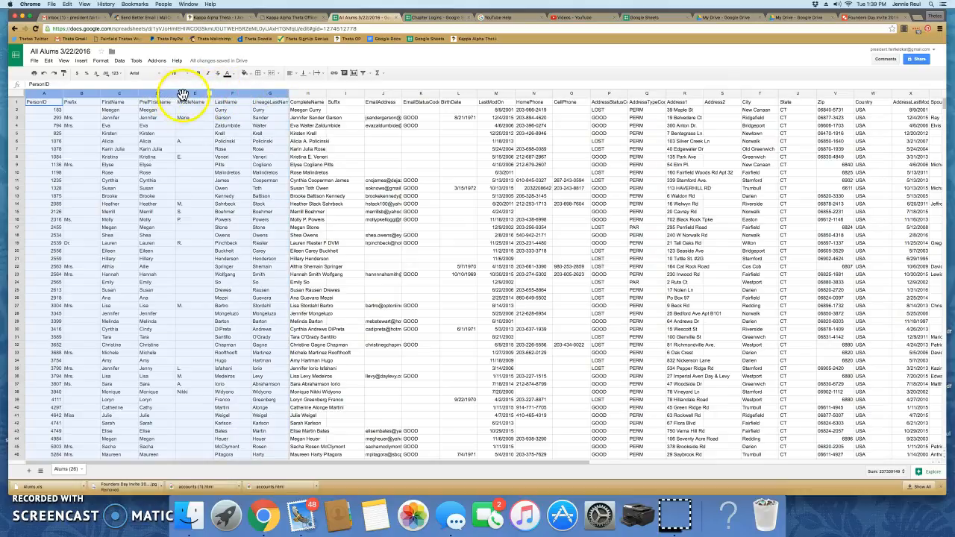
right_click(180, 94)
left_click(193, 170)
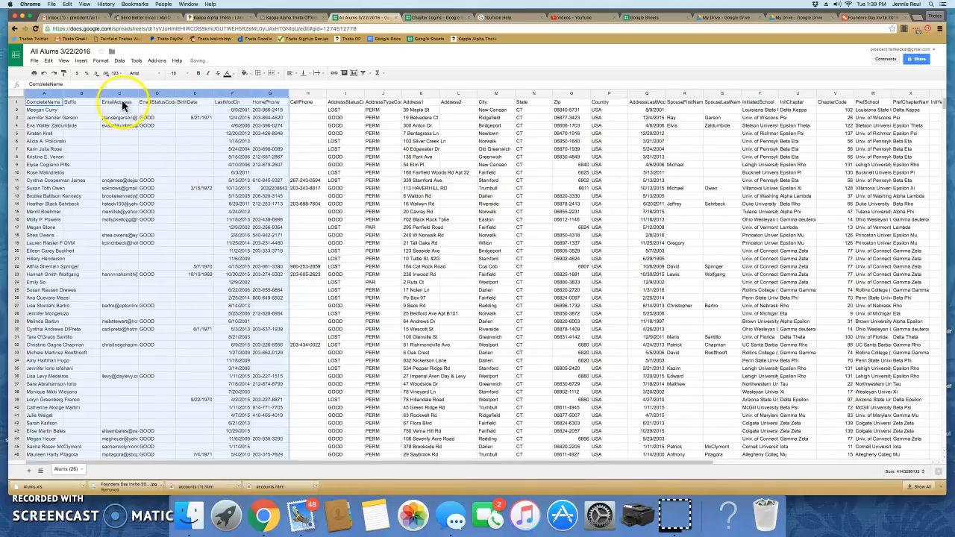
left_click(92, 127)
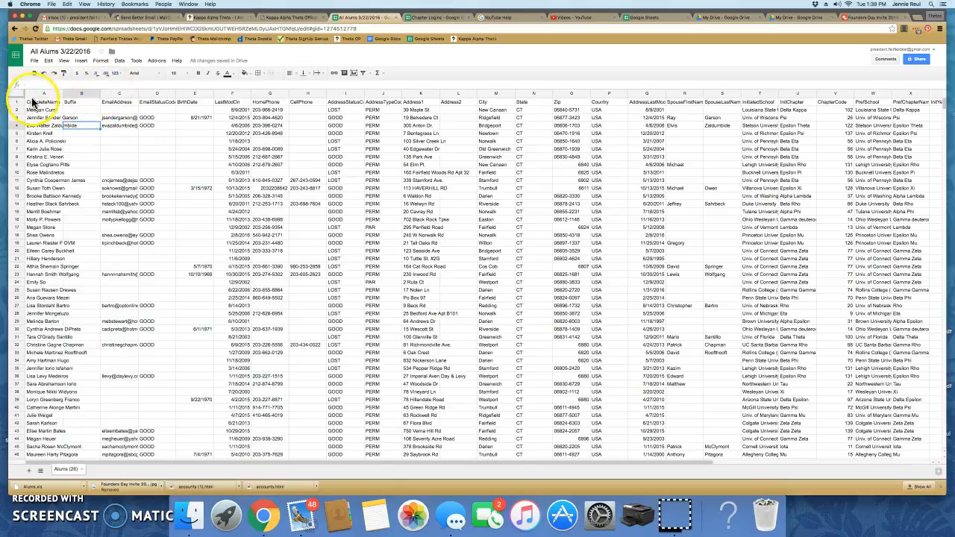
Widen the CompleteName column to fit the full names and delete the Suffix column.
left_click_drag(63, 93, 86, 94)
left_click(95, 92)
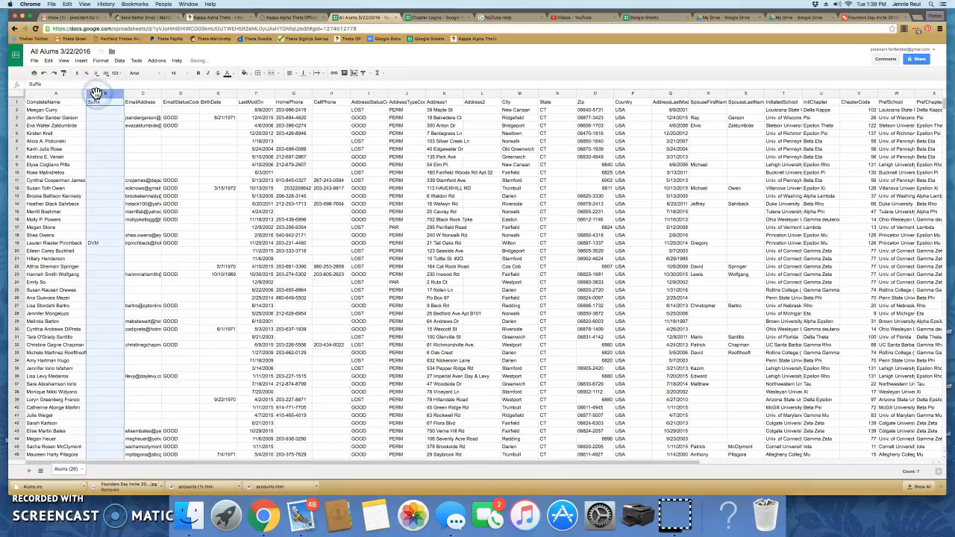
right_click(95, 95)
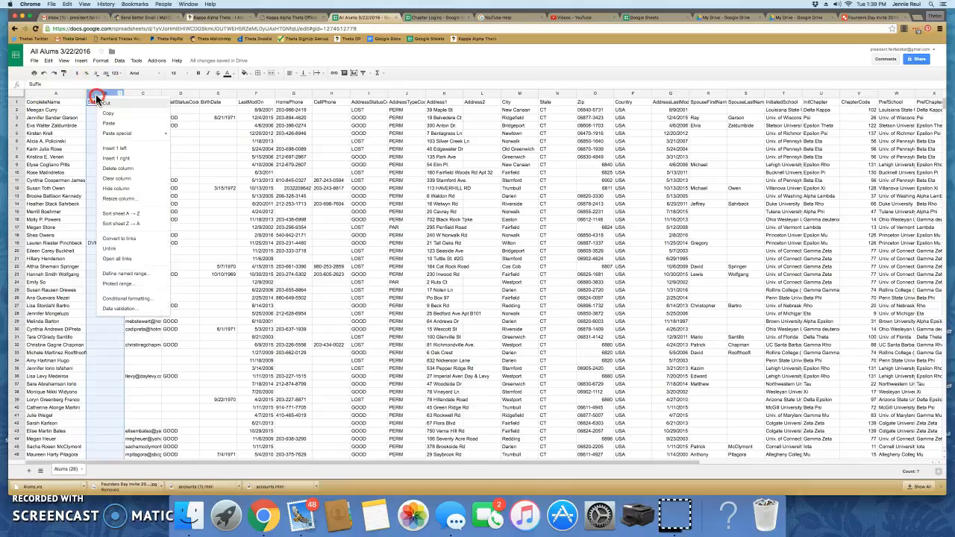
left_click(109, 169)
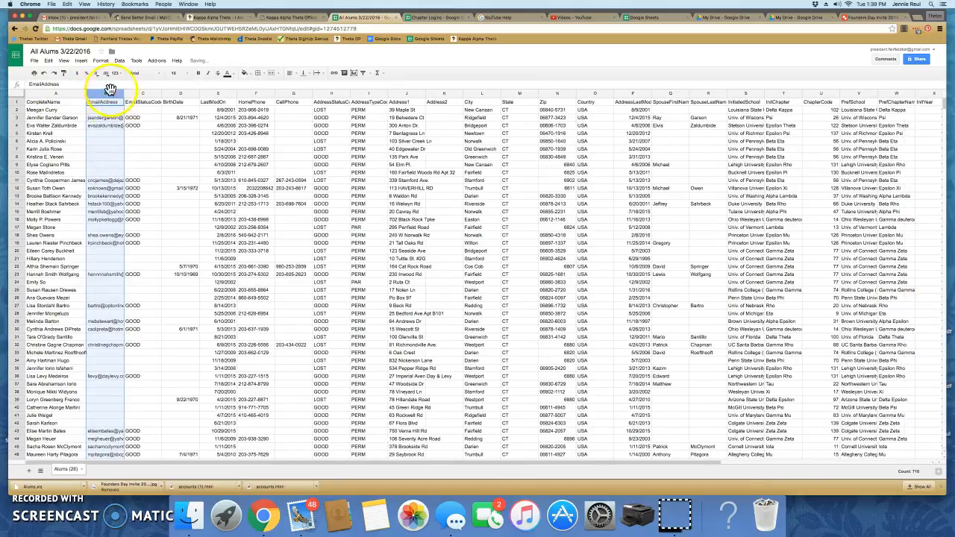
left_click(115, 110)
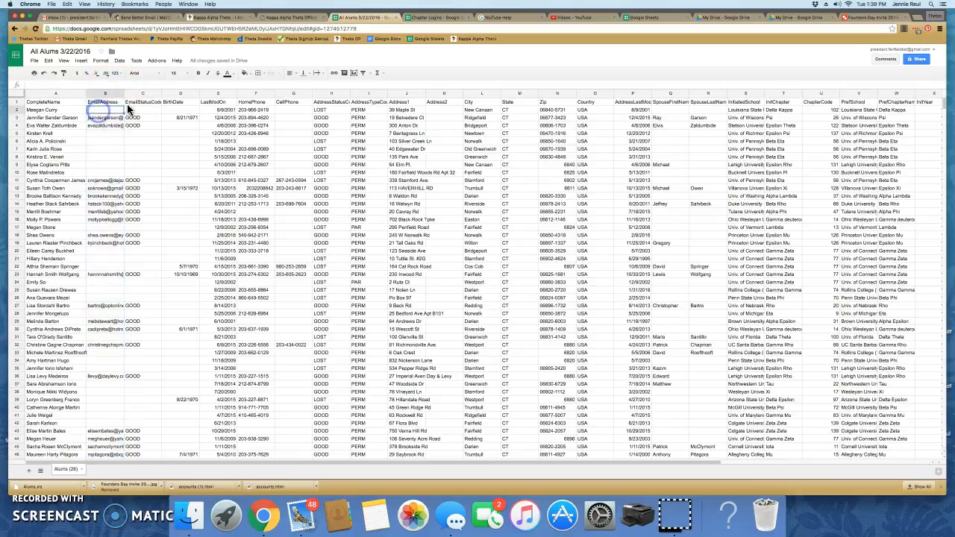
Delete the EmailStatusCode, BirthDate and LastModOn columns.
left_click(134, 100)
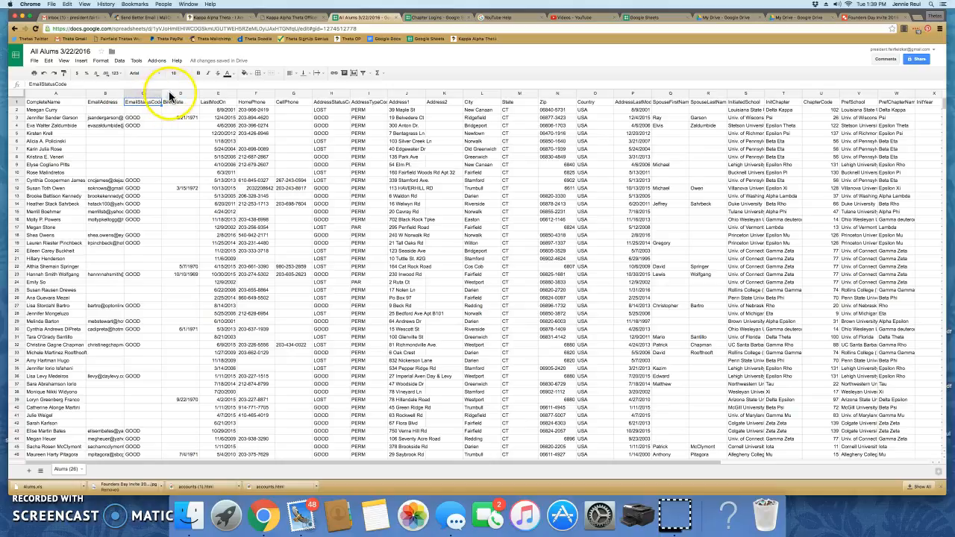
left_click(171, 91, "shift")
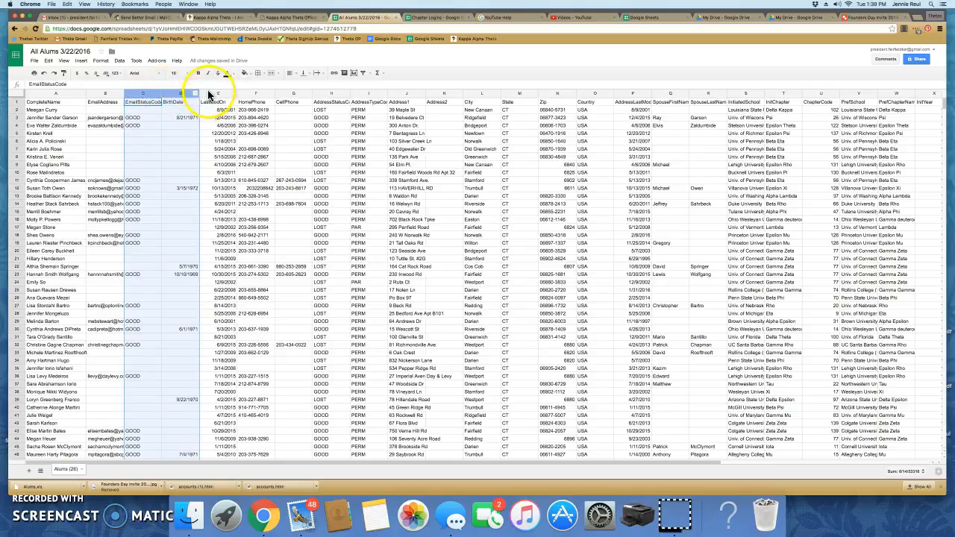
left_click(207, 90, "shift")
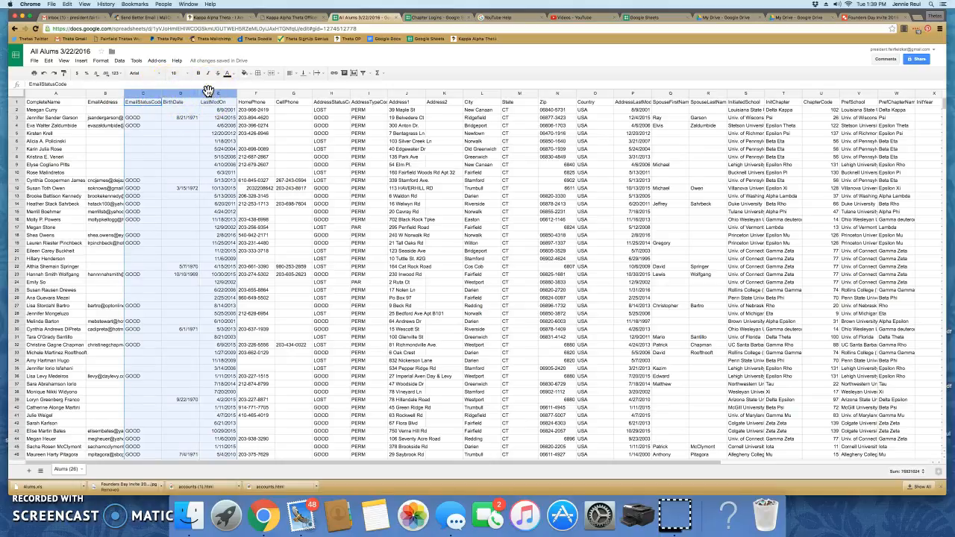
right_click(208, 96)
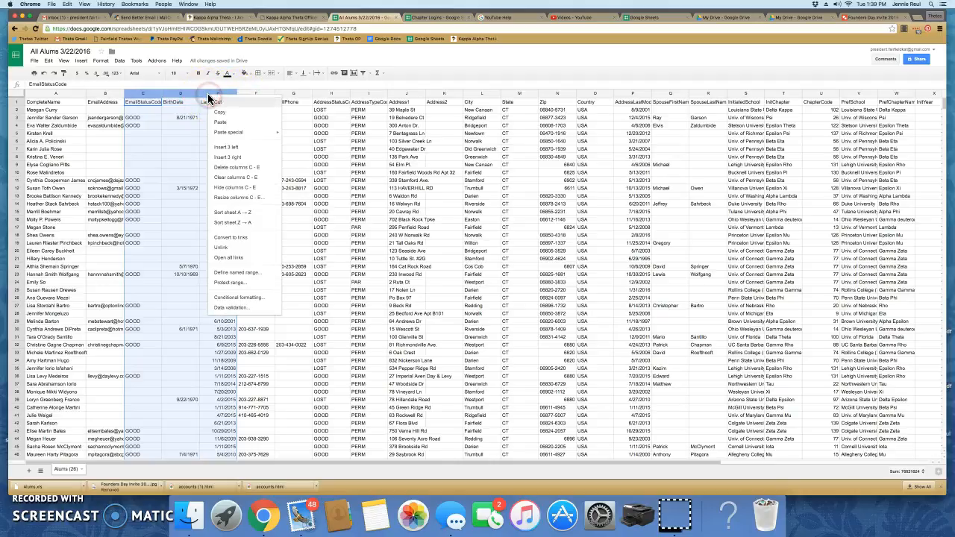
left_click(220, 167)
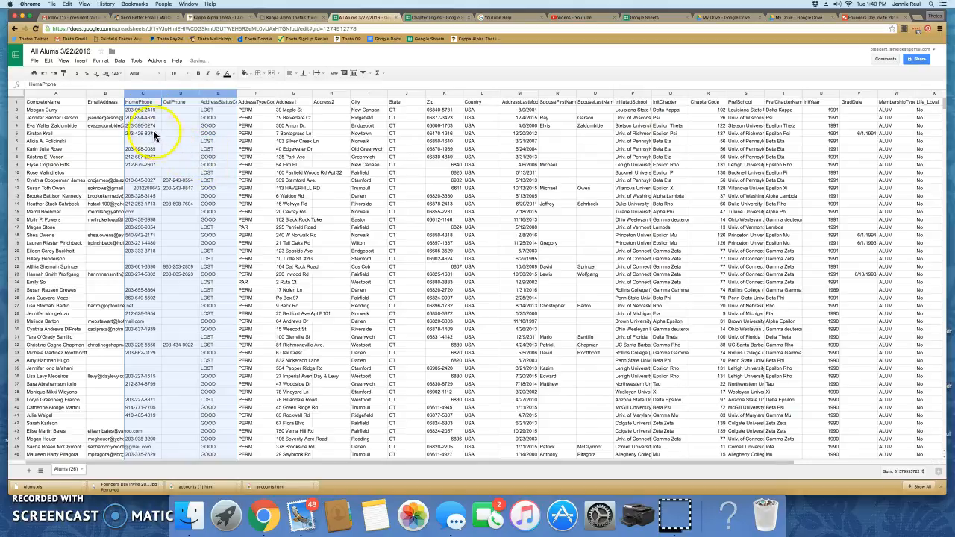
left_click(138, 95)
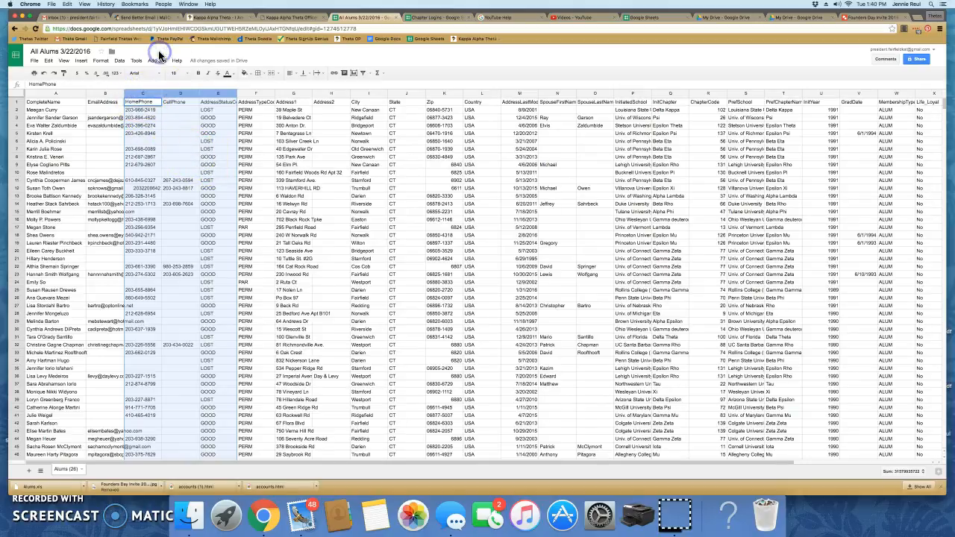
left_click(171, 128)
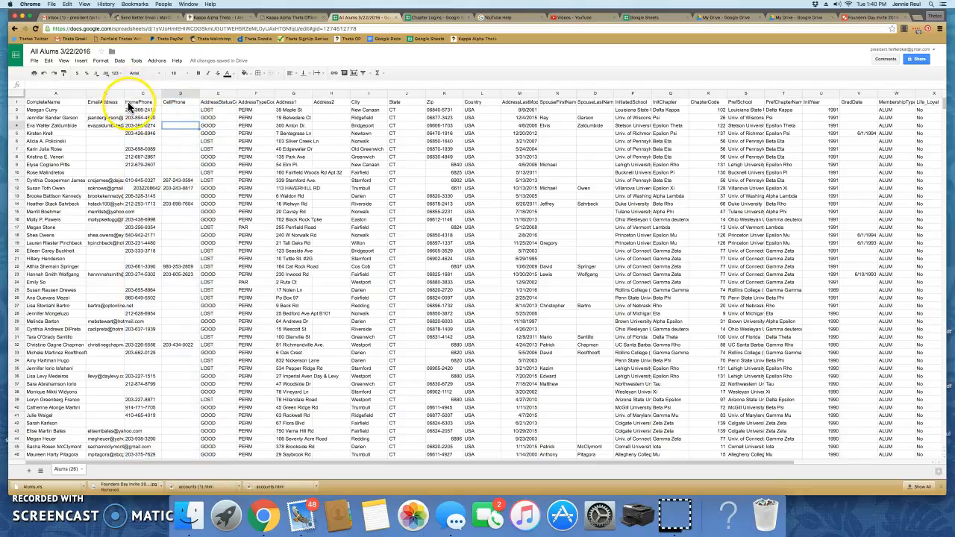
Delete the AddressStatusCode and AddressTypeCode columns, and widen the Address1 column to fit the street addresses.
left_click(207, 94)
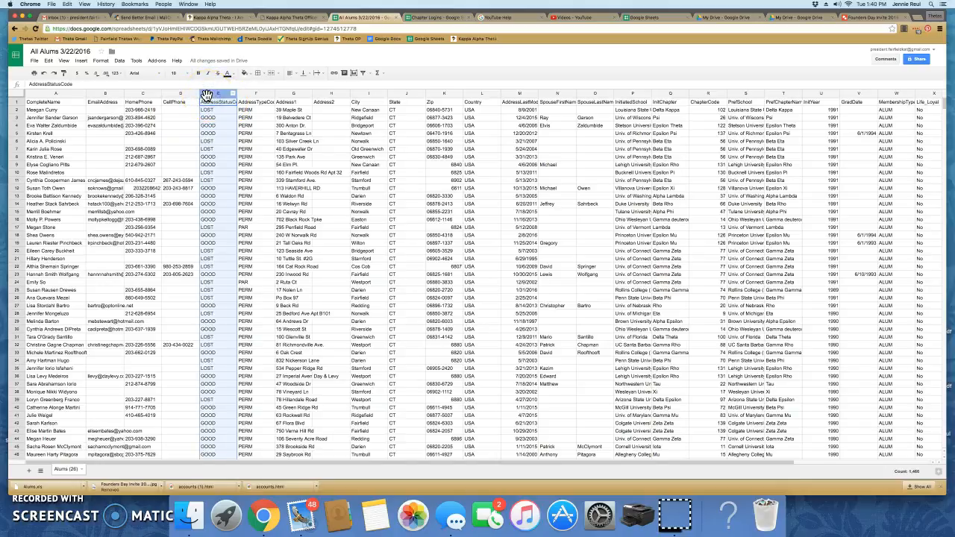
right_click(206, 94)
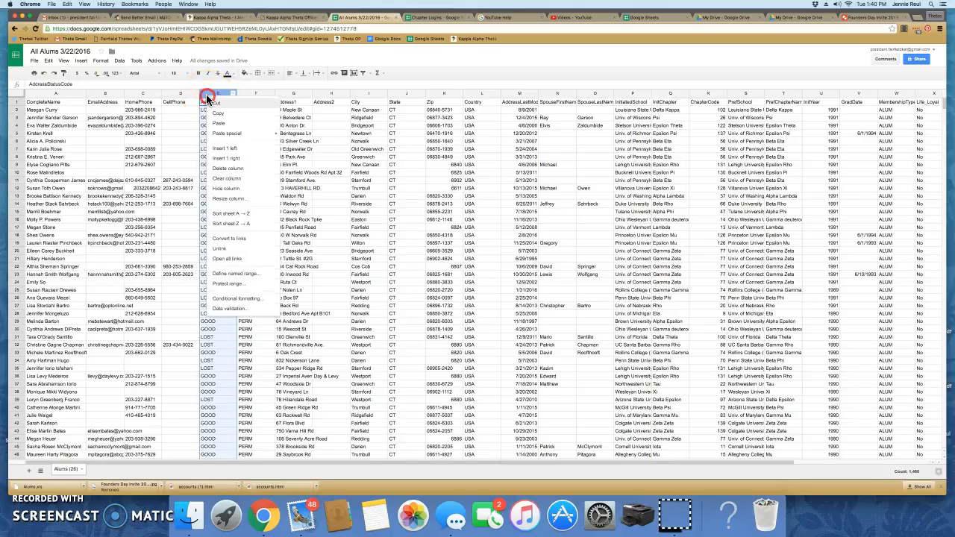
left_click(216, 167)
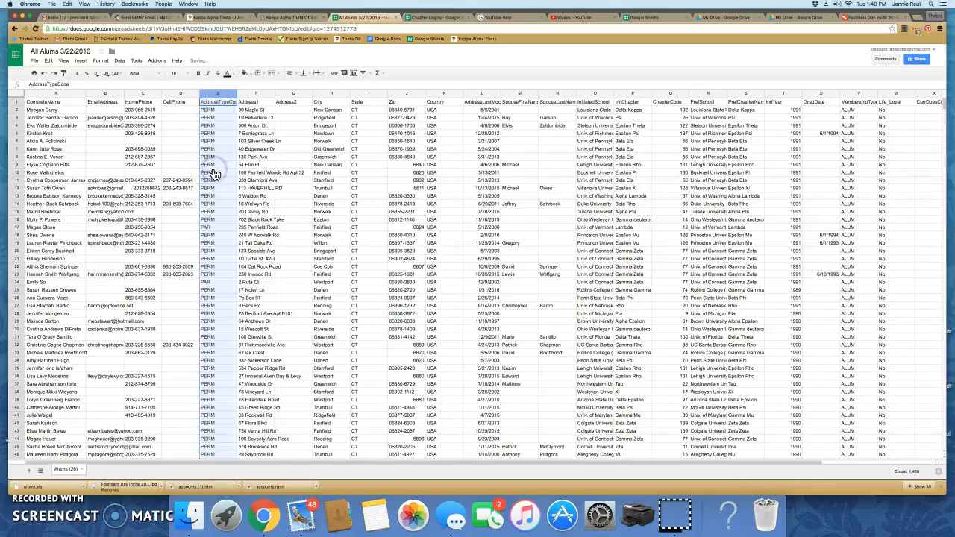
right_click(206, 96)
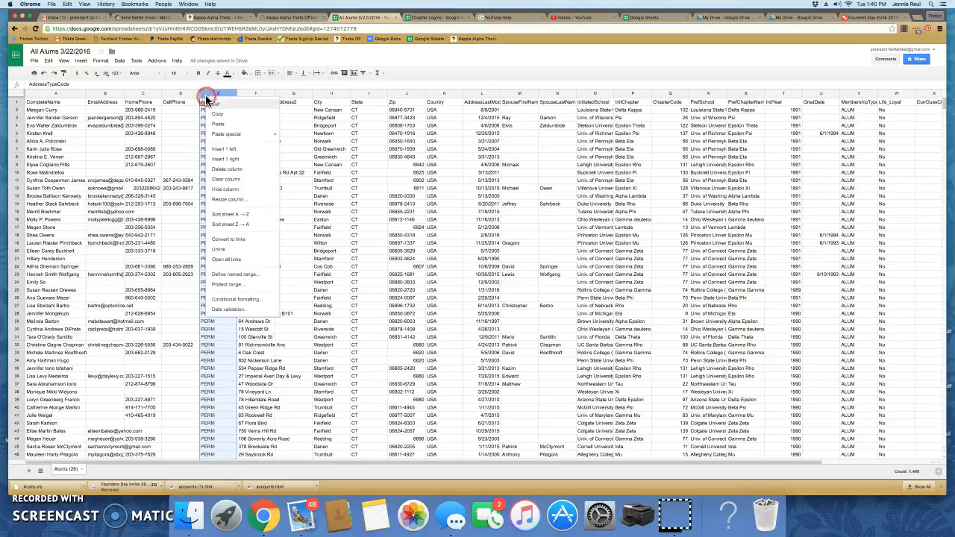
left_click(216, 171)
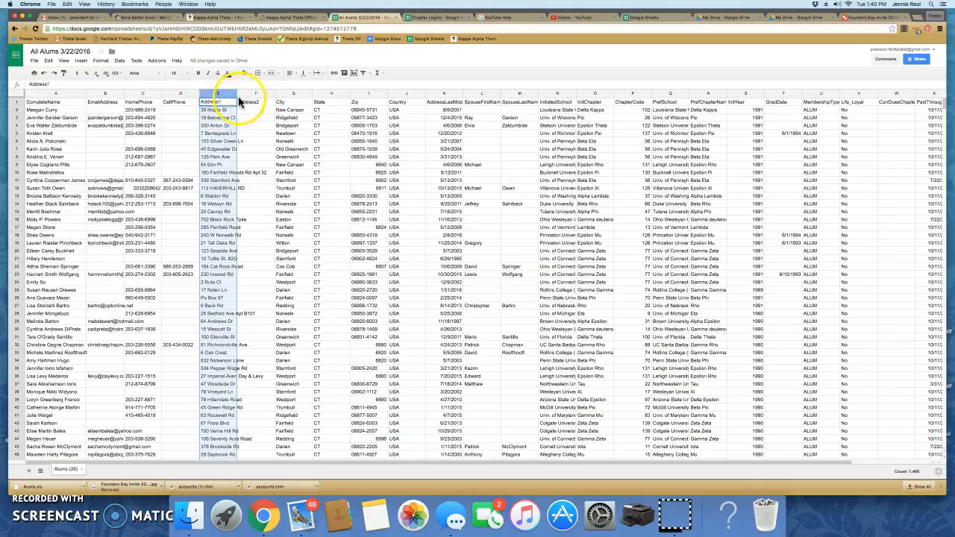
left_click_drag(238, 93, 255, 93)
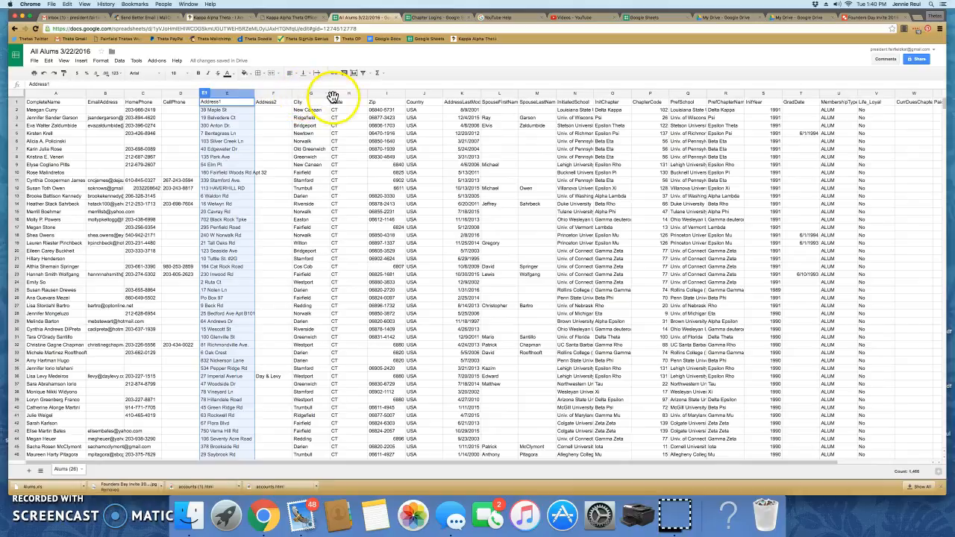
Delete the four adjacent columns from Country through SpouseLastName.
left_click(415, 94)
left_click_drag(415, 93, 527, 94)
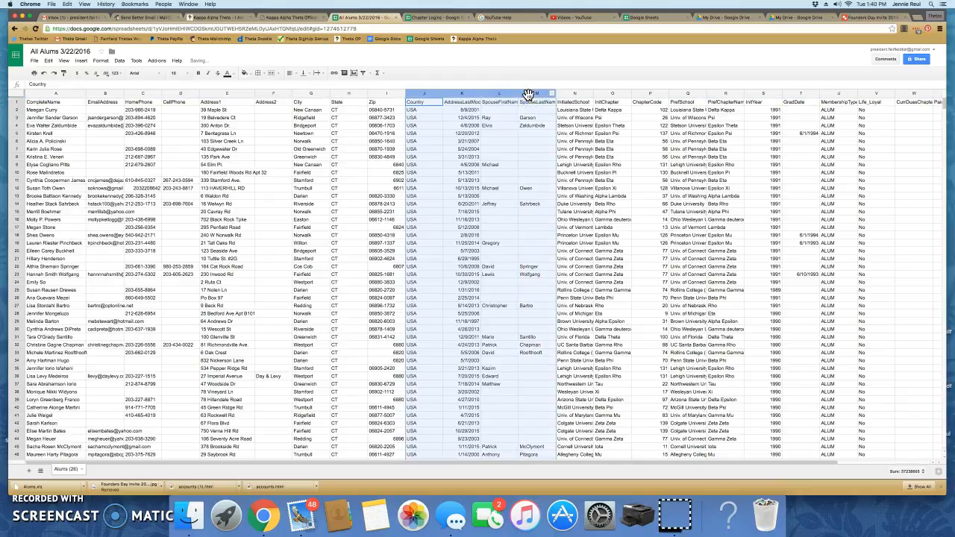
right_click(527, 94)
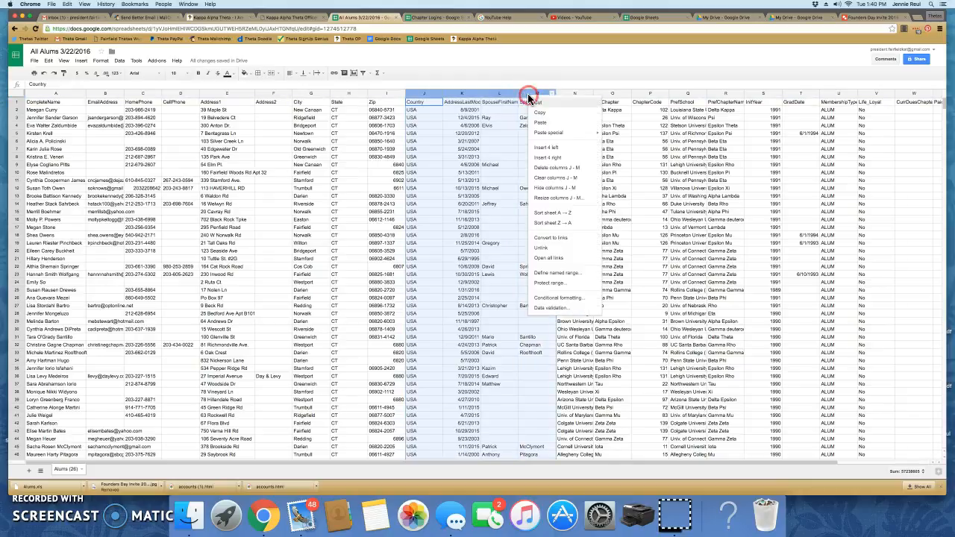
left_click(536, 171)
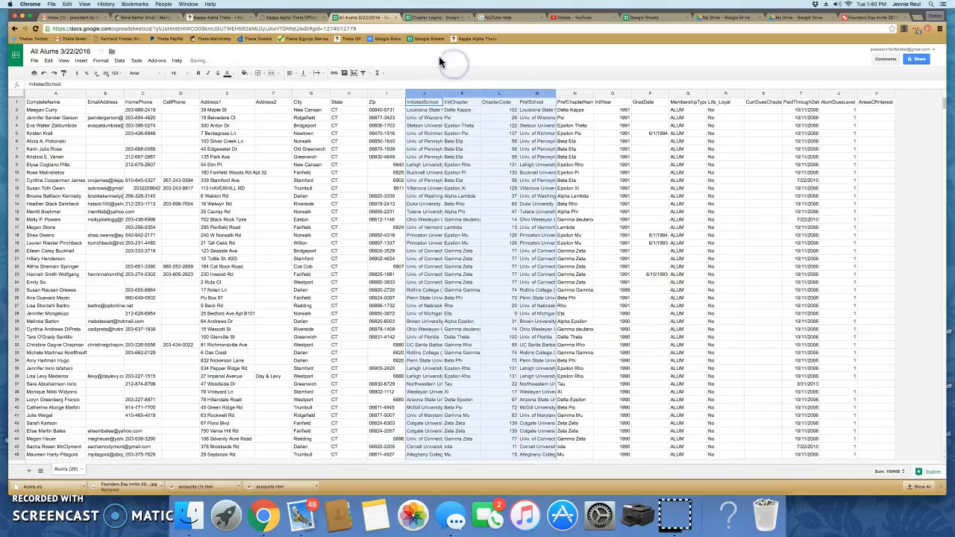
left_click(441, 85)
left_click(391, 59)
left_click(377, 84)
left_click(352, 446)
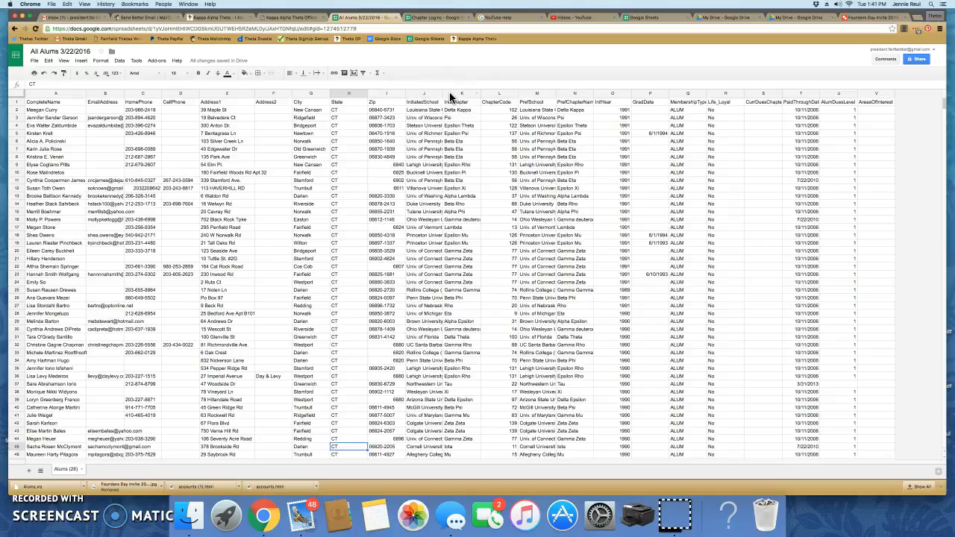
Delete the three adjacent columns ChapterCode, PrefSchool and PrefChapterName.
left_click(491, 93)
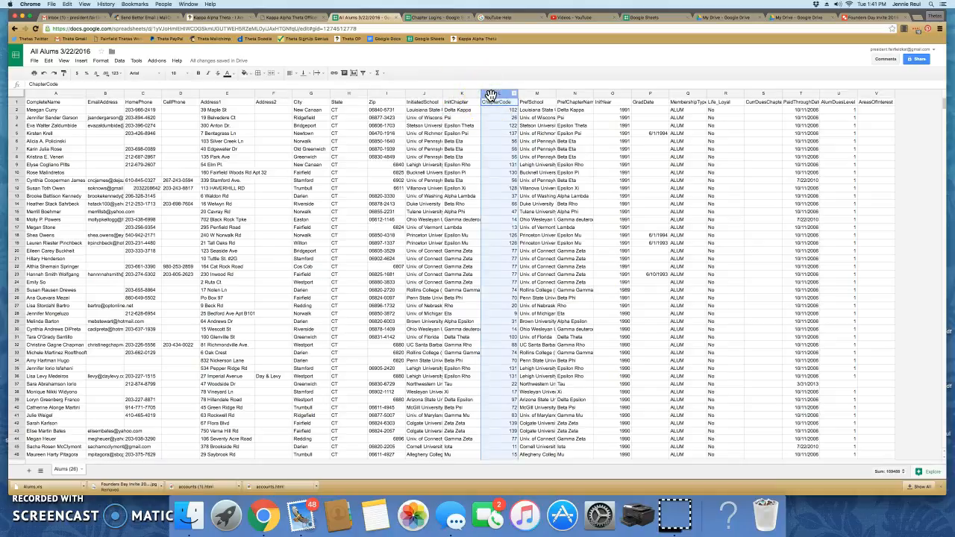
left_click(531, 95, "shift")
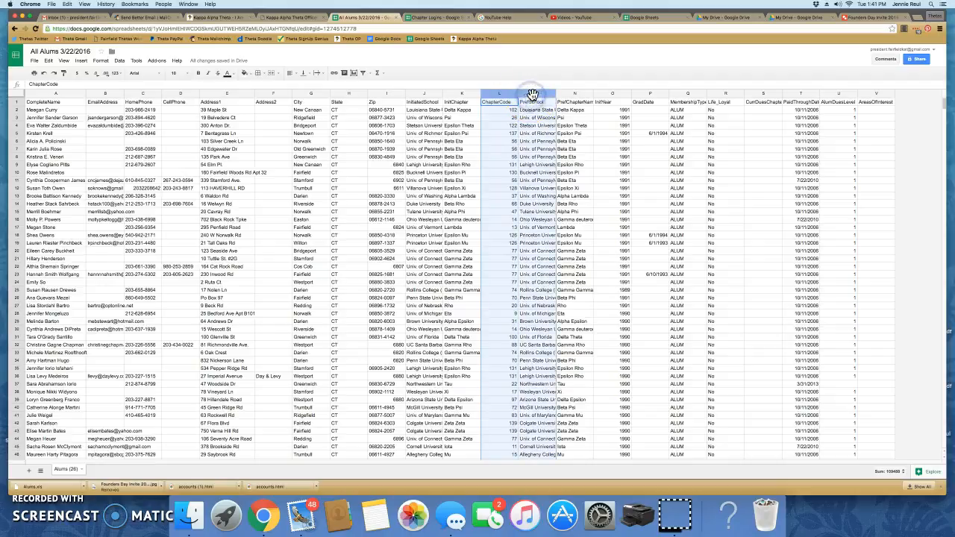
left_click(570, 93, "shift")
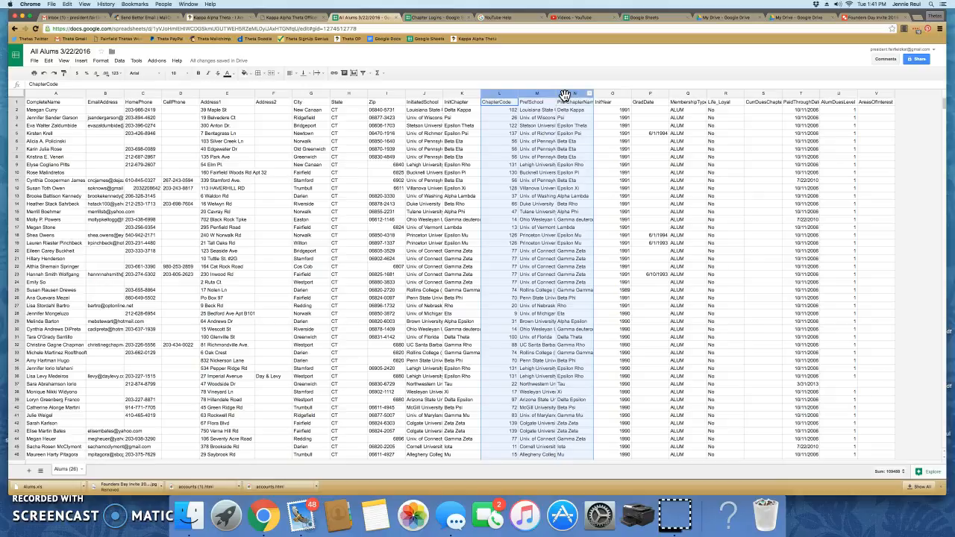
left_click_drag(565, 95, 490, 96)
right_click(491, 95)
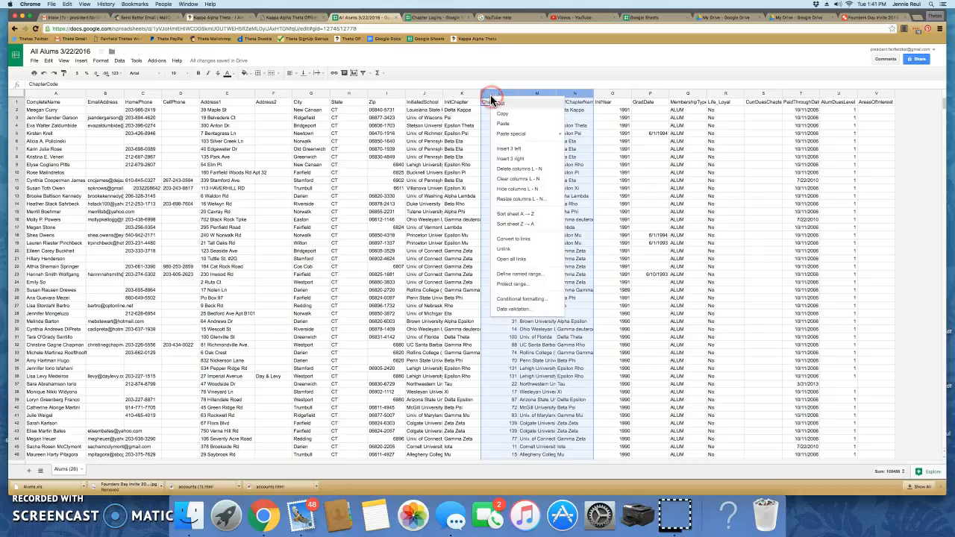
left_click(504, 171)
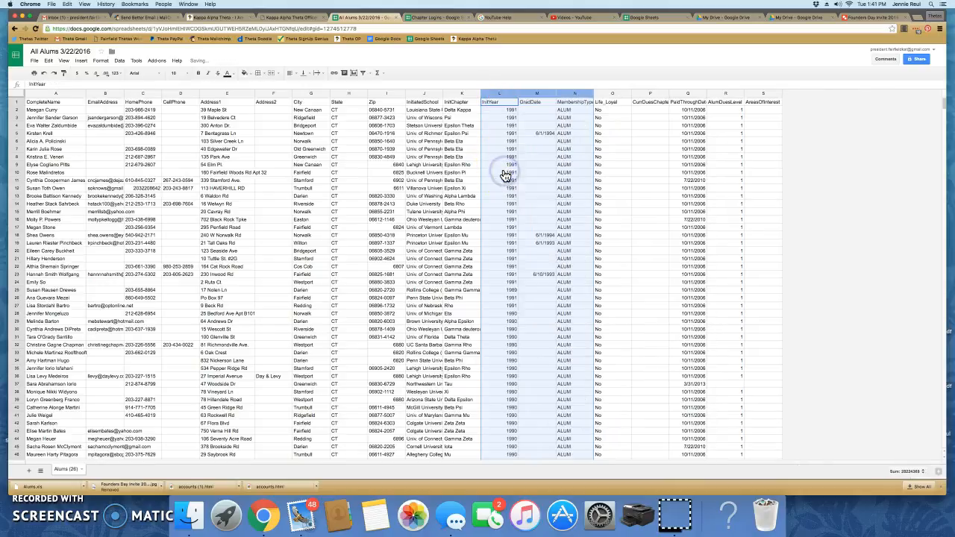
Delete the GradDate and MembershipType columns, keeping the InitYear column before them.
left_click(495, 118)
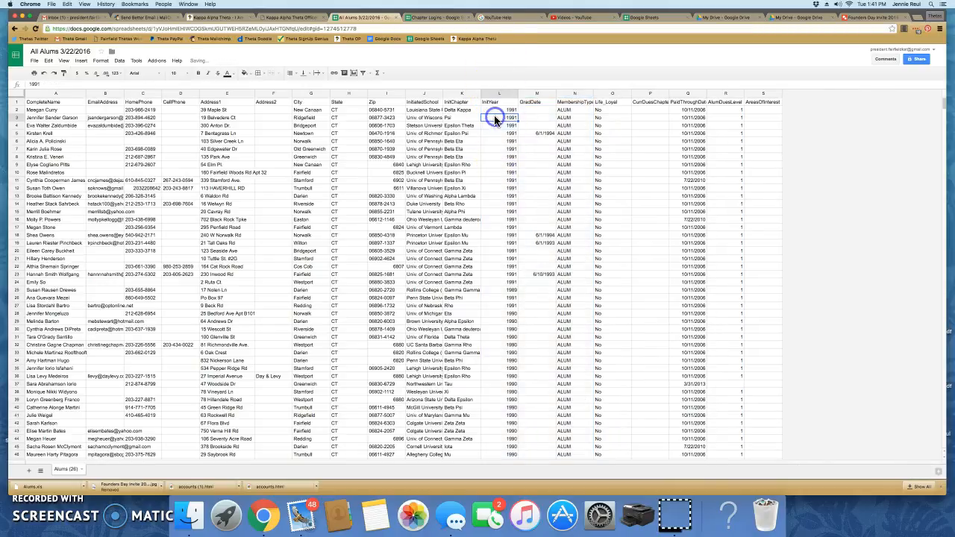
left_click(489, 95)
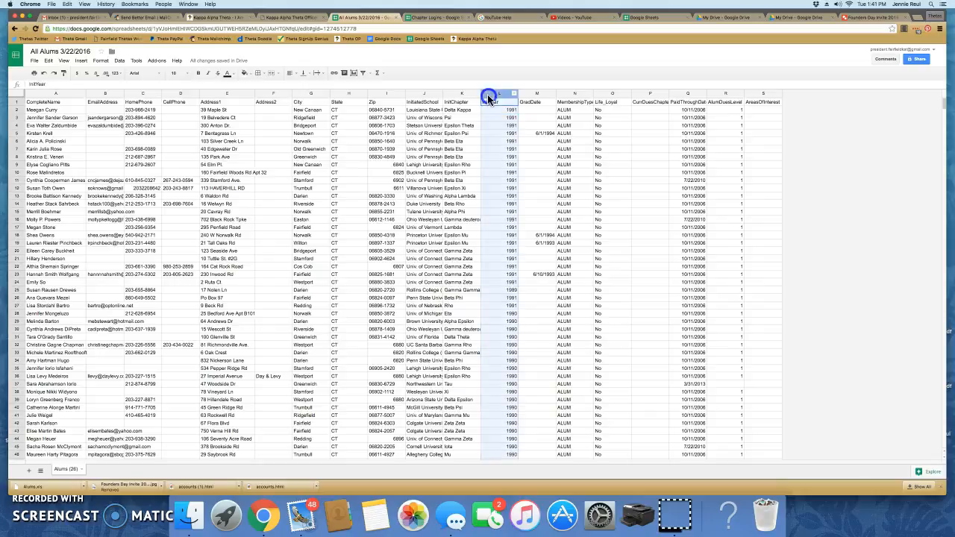
left_click(527, 94)
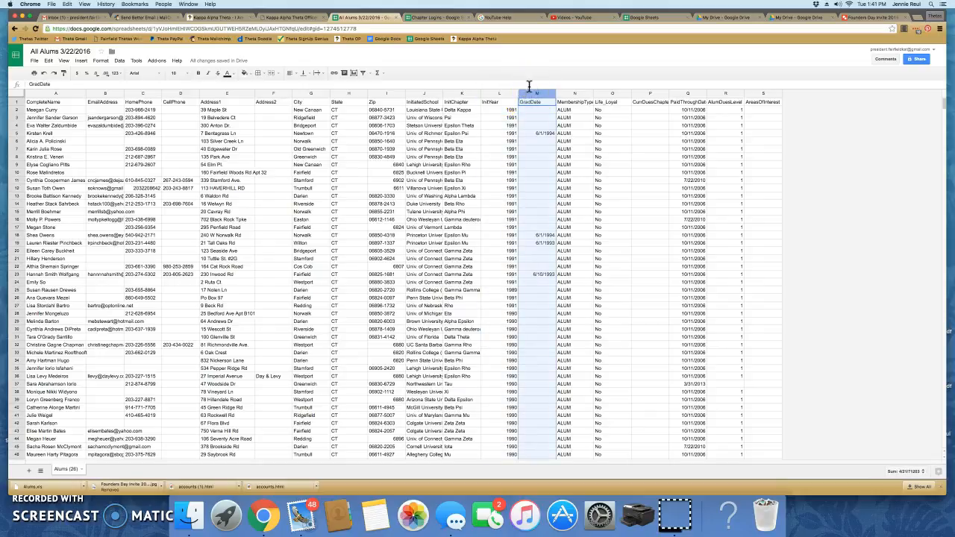
left_click(561, 95, "shift")
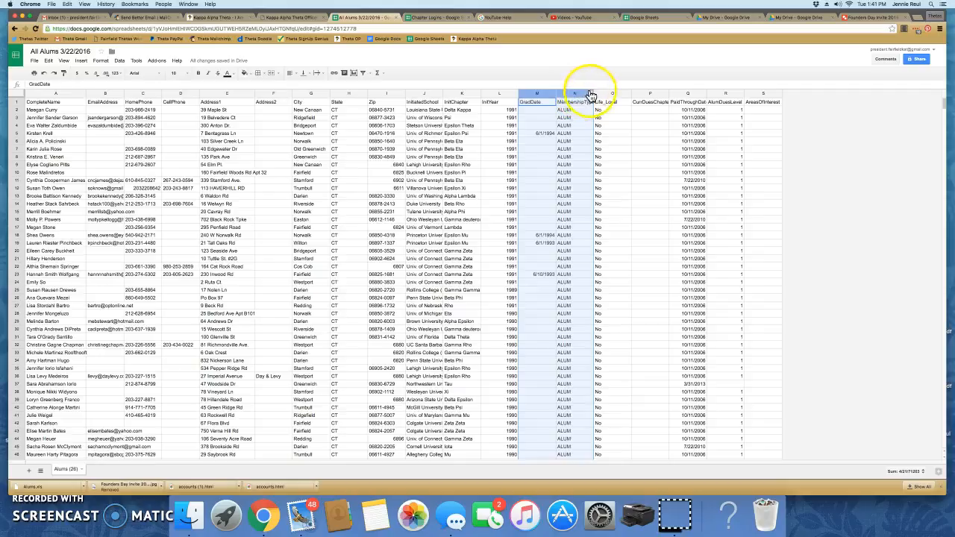
right_click(529, 97)
left_click(541, 172)
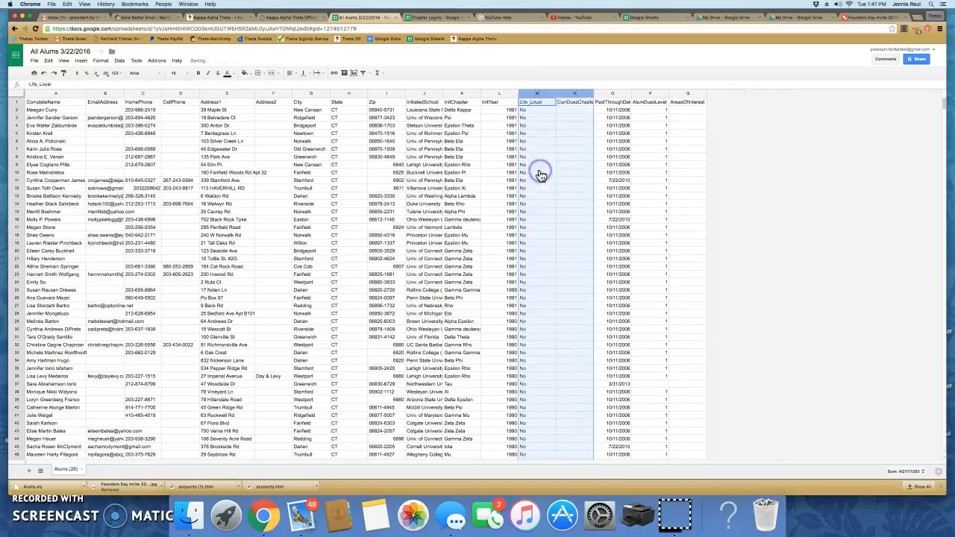
left_click(549, 84)
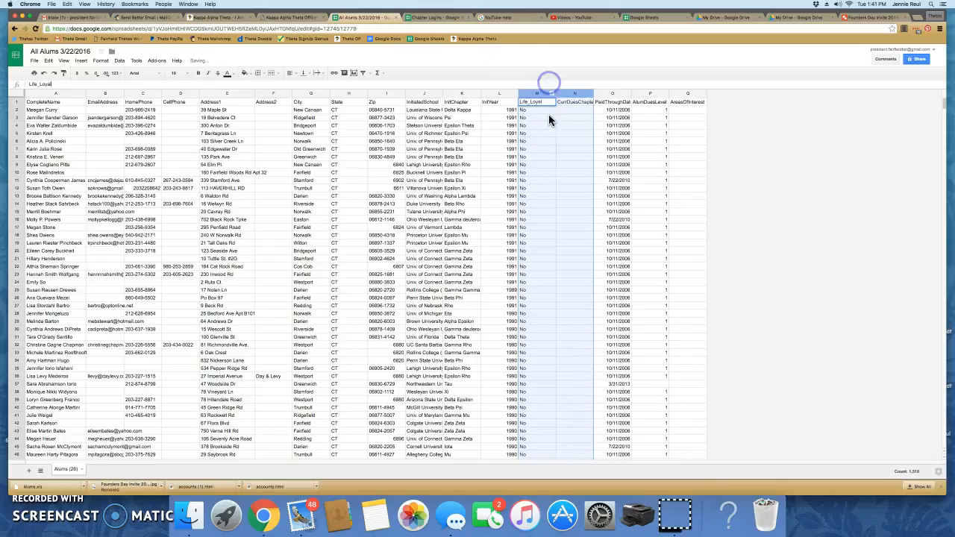
left_click(549, 119)
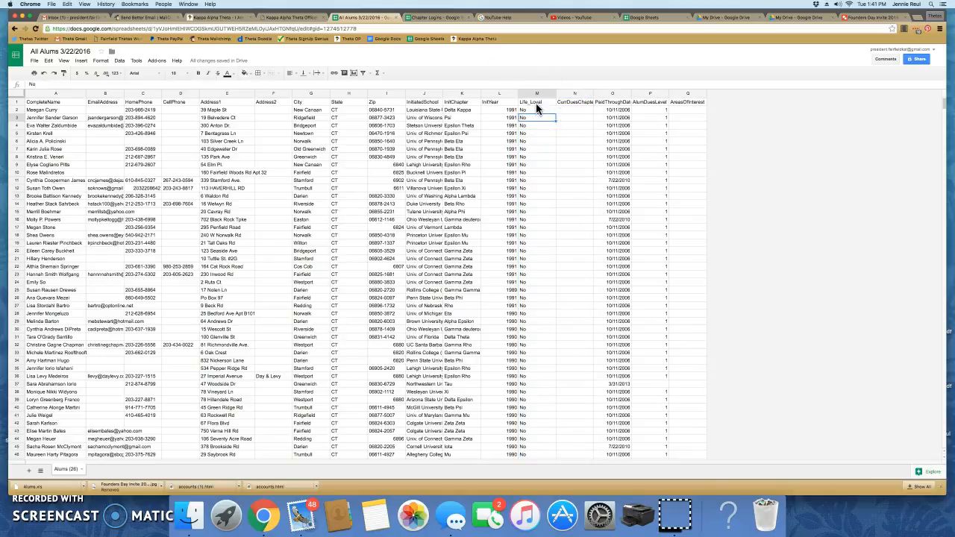
Delete the PaidThroughDate and AreasOfInterest columns, keeping CurrDuesChapter and AlumDuesLevel.
left_click(570, 103)
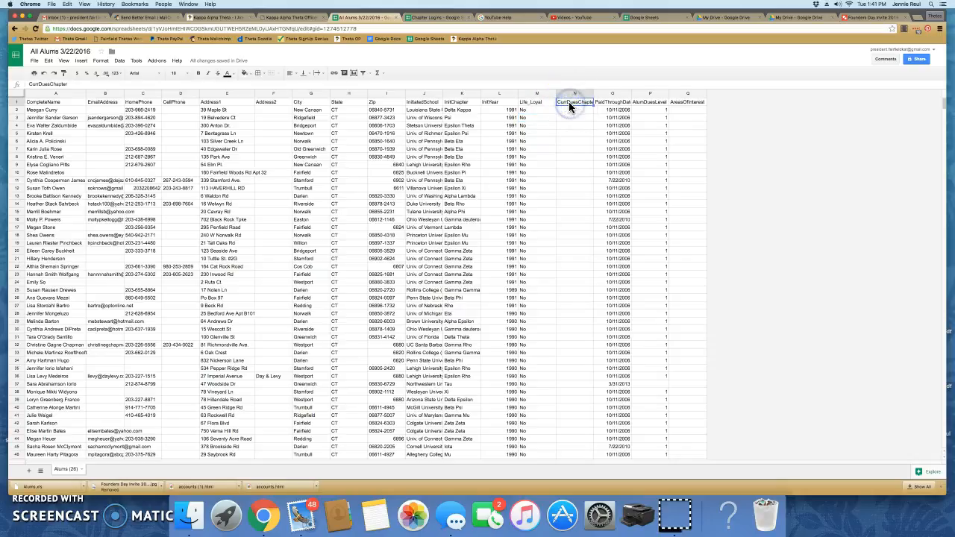
left_click(612, 104)
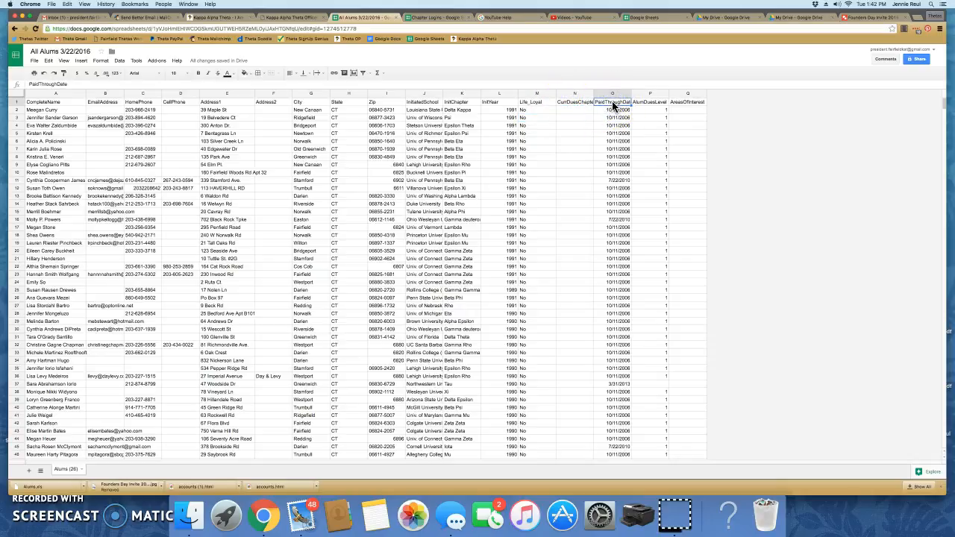
left_click(600, 94)
right_click(601, 95)
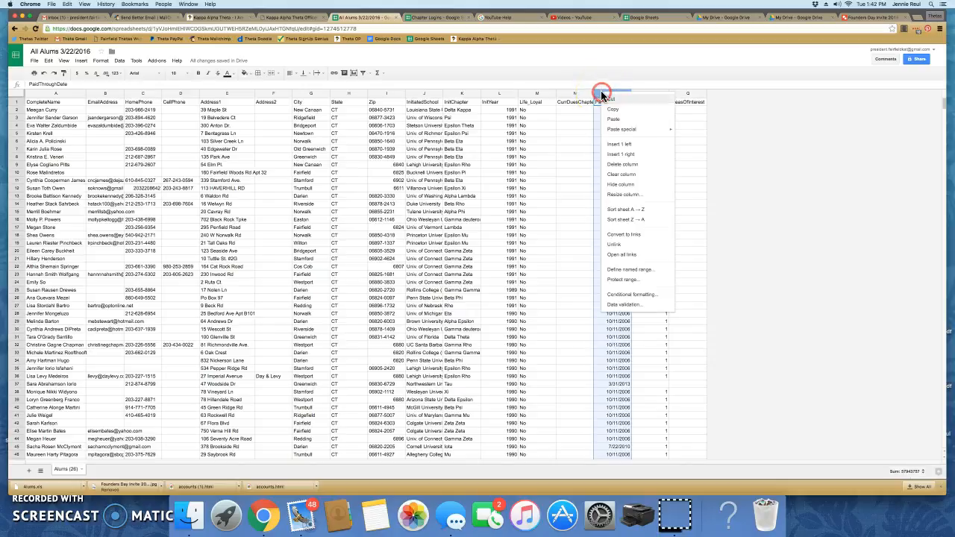
left_click(606, 165)
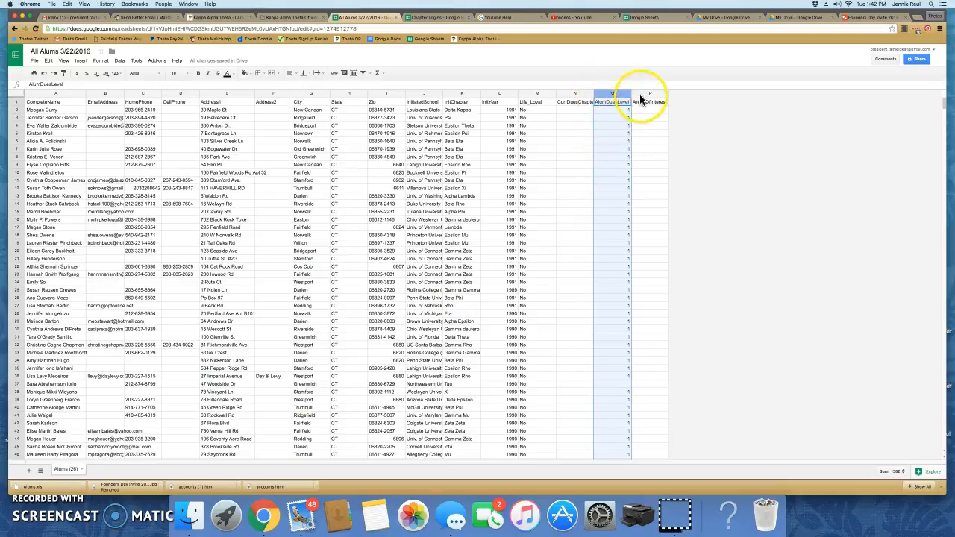
left_click(640, 94)
right_click(640, 94)
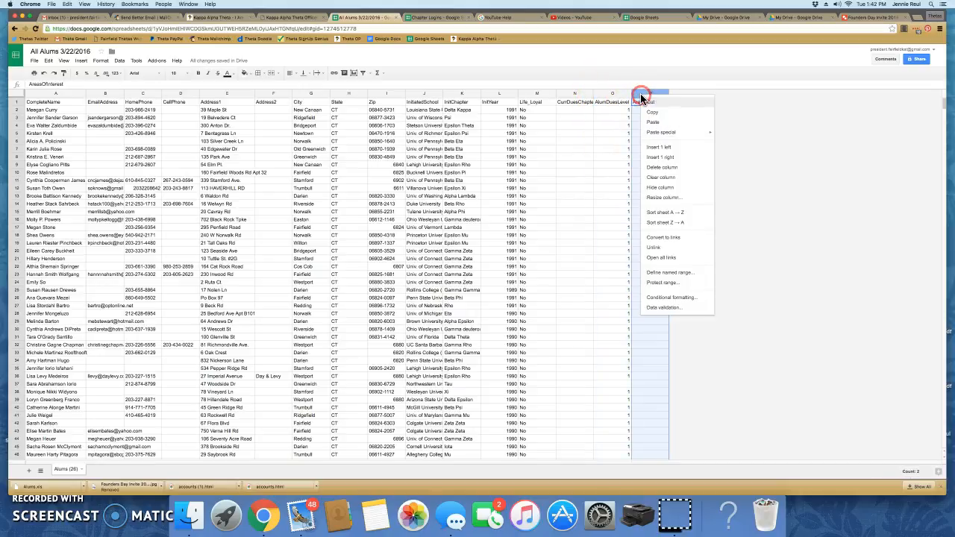
left_click(654, 167)
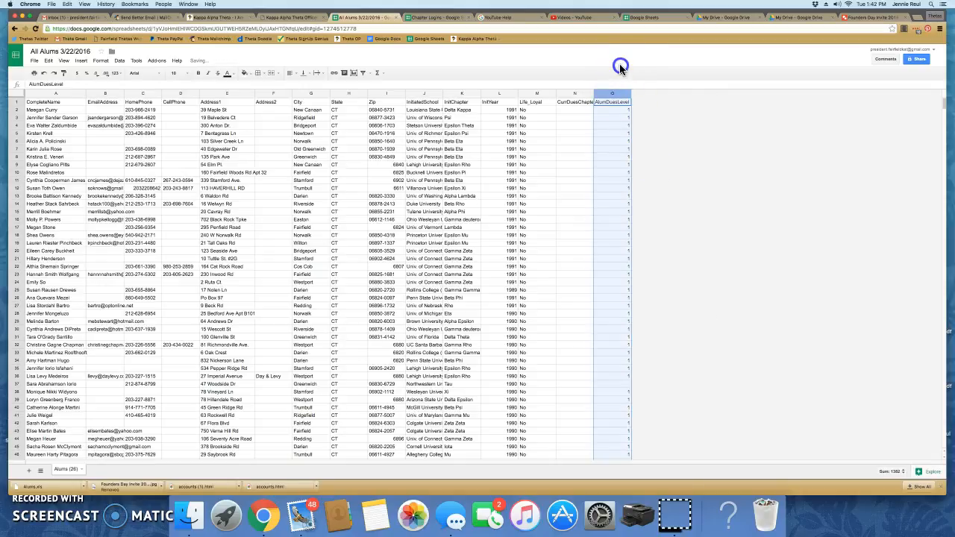
left_click(667, 180)
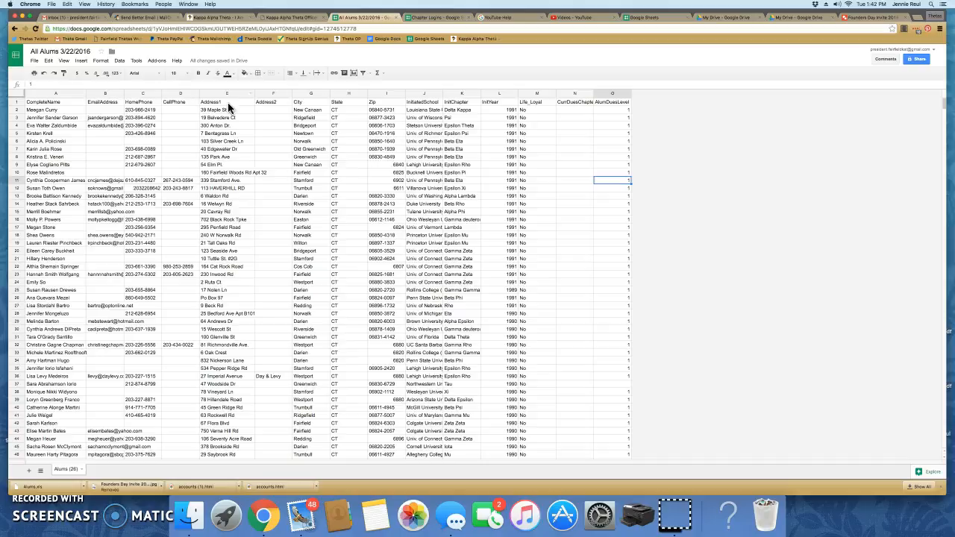
left_click(302, 110)
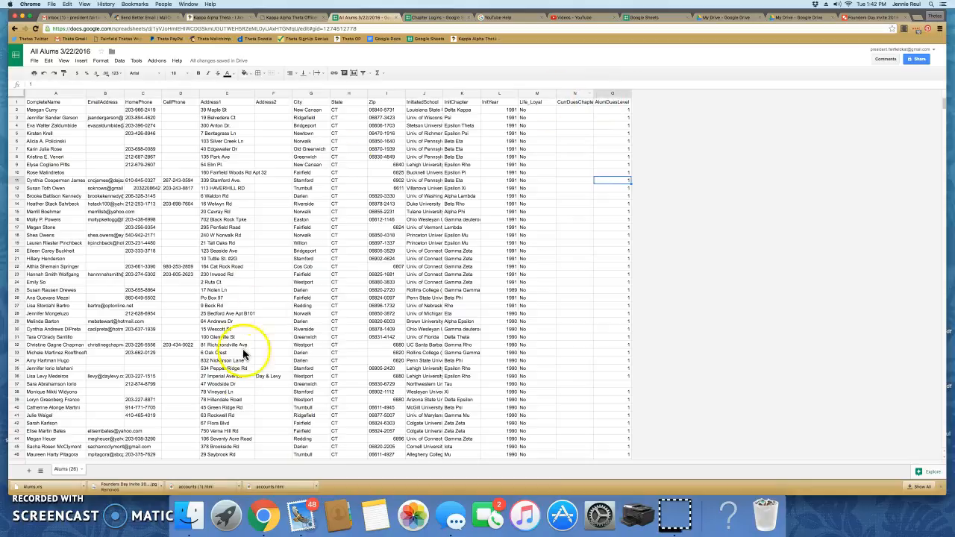
left_click(12, 513)
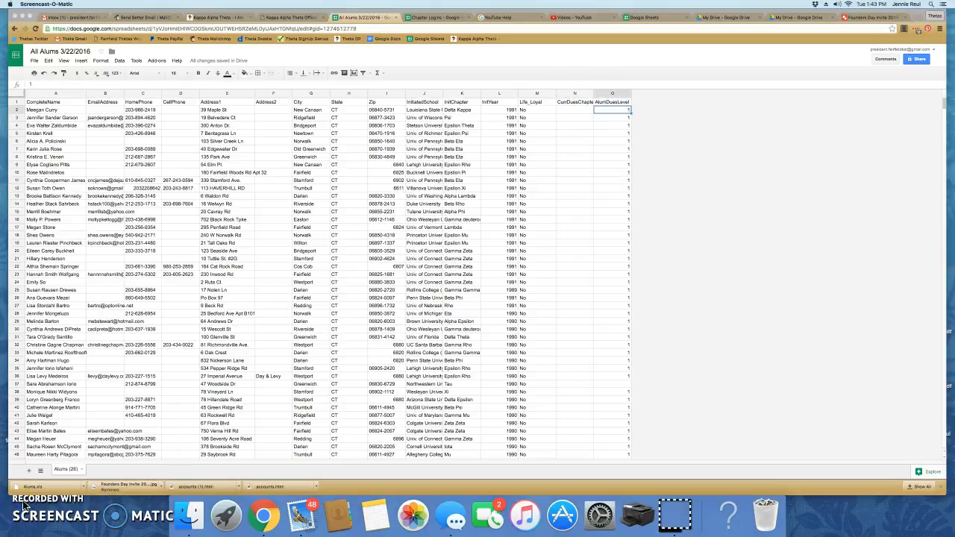
Freeze the first row of the sheet, which holds the column headers such as CompleteName.
left_click(42, 98)
left_click(55, 105)
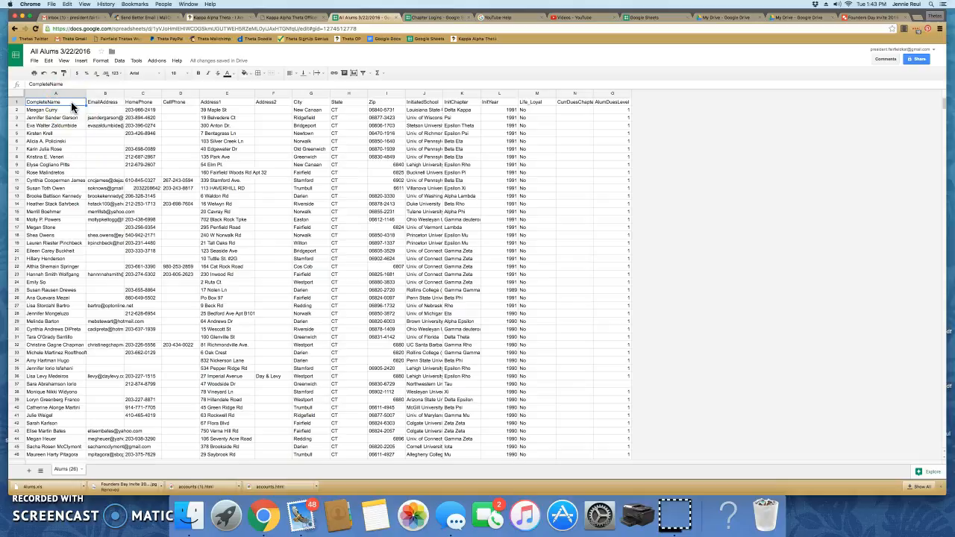
left_click(64, 61)
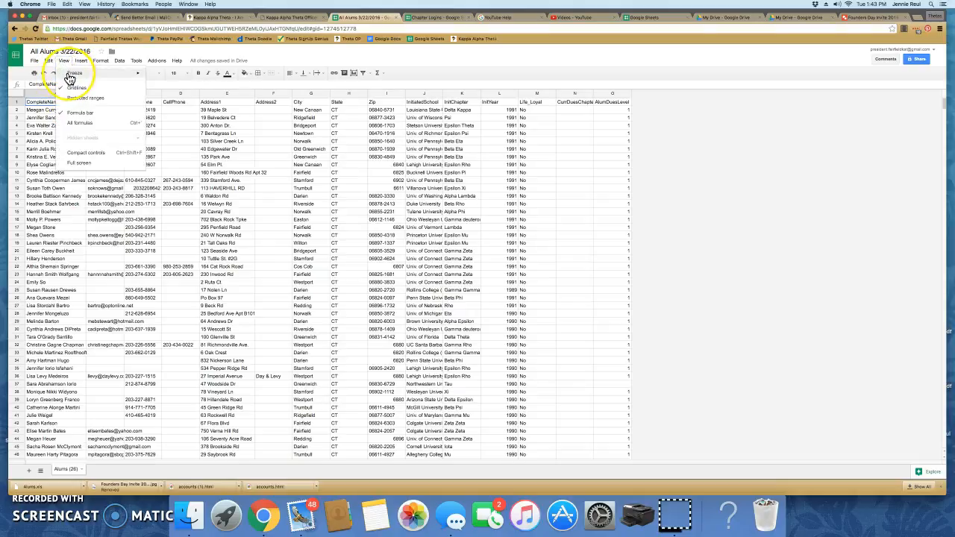
mouse_move(68, 74)
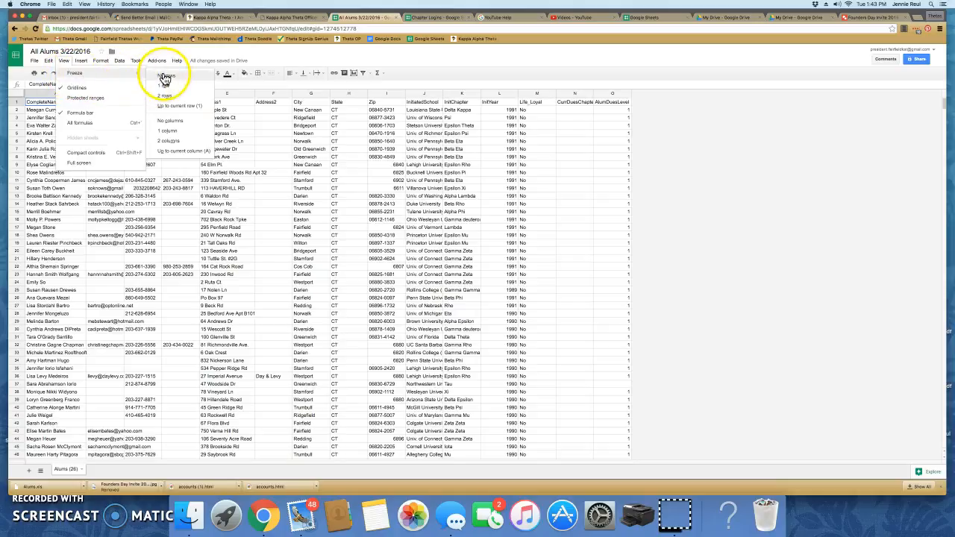
left_click(166, 88)
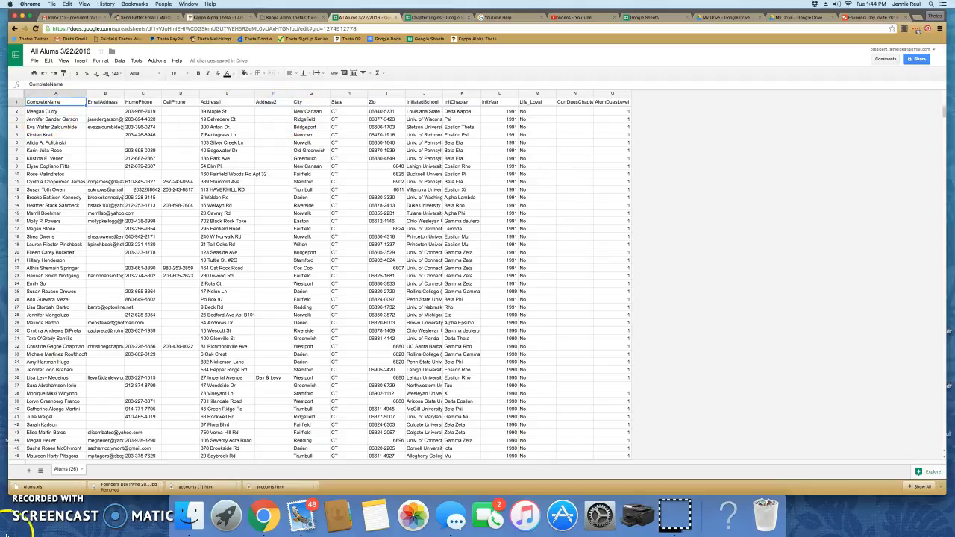
Sort the whole sheet from Z to A by the CurrDuesChapter column.
left_click(27, 515)
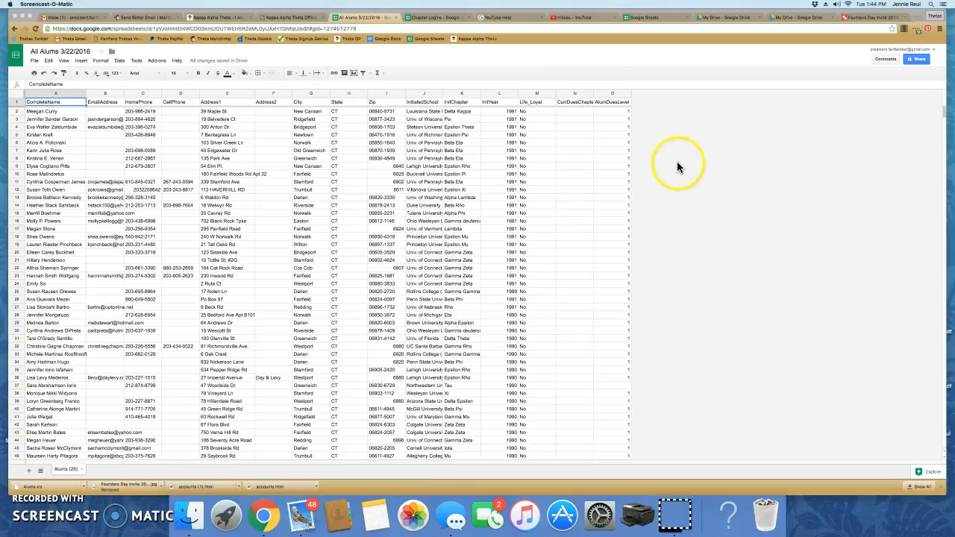
left_click(589, 101)
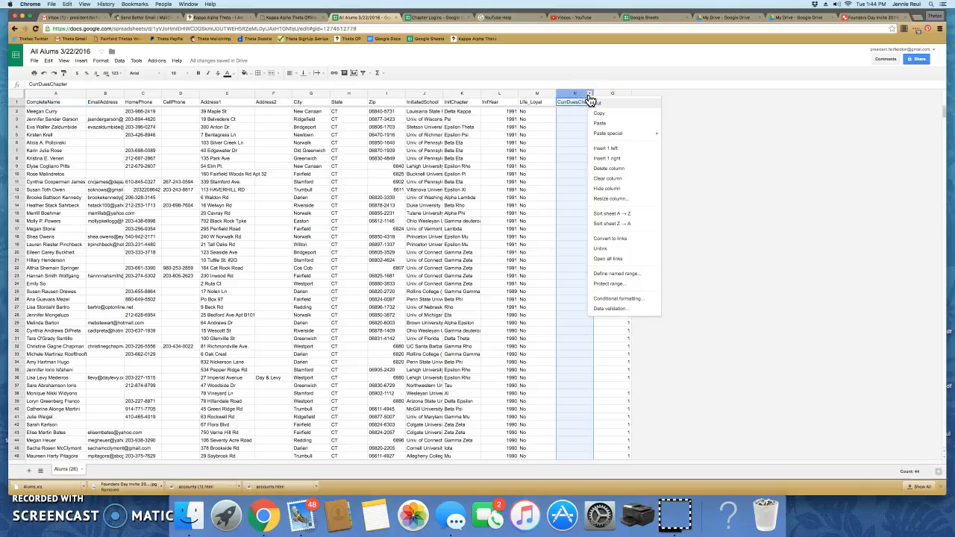
left_click(604, 223)
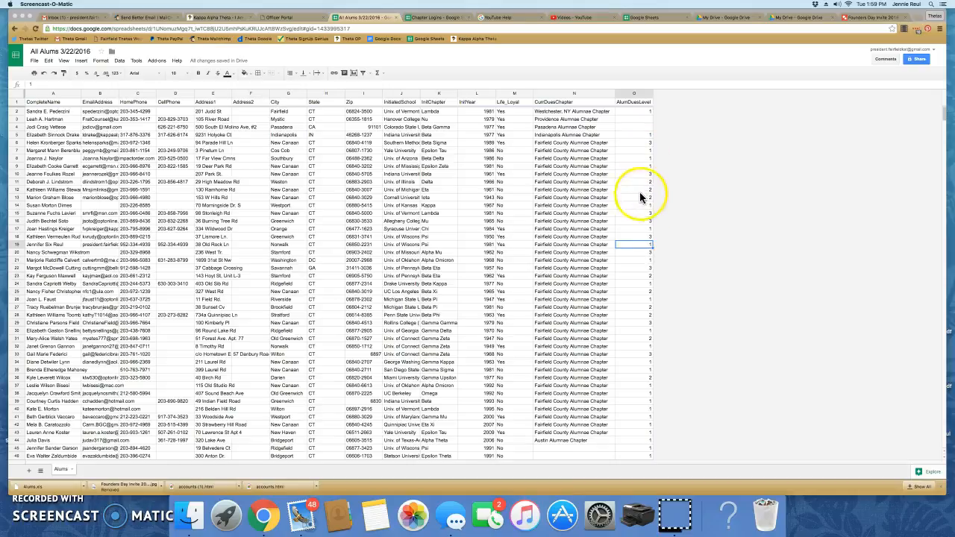
Examine the AlumDuesLevel values in the rows where CurrDuesChapter is blank, starting below the Austin Alumnae Chapter row.
left_click(626, 453)
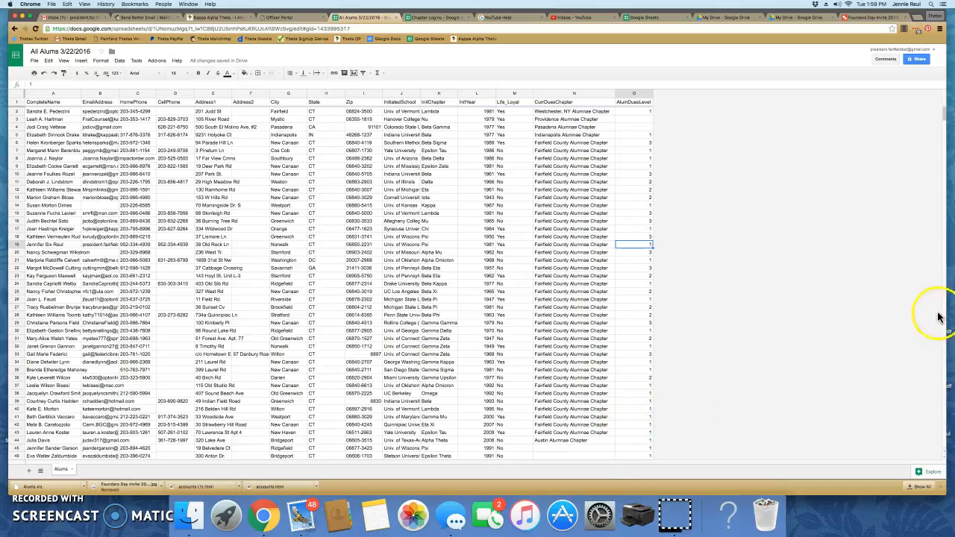
left_click(540, 446)
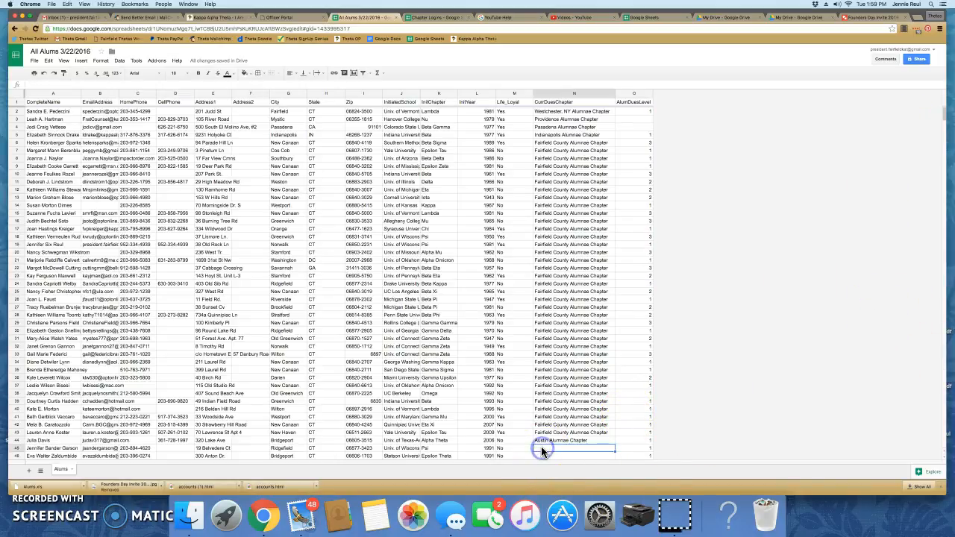
left_click(636, 448)
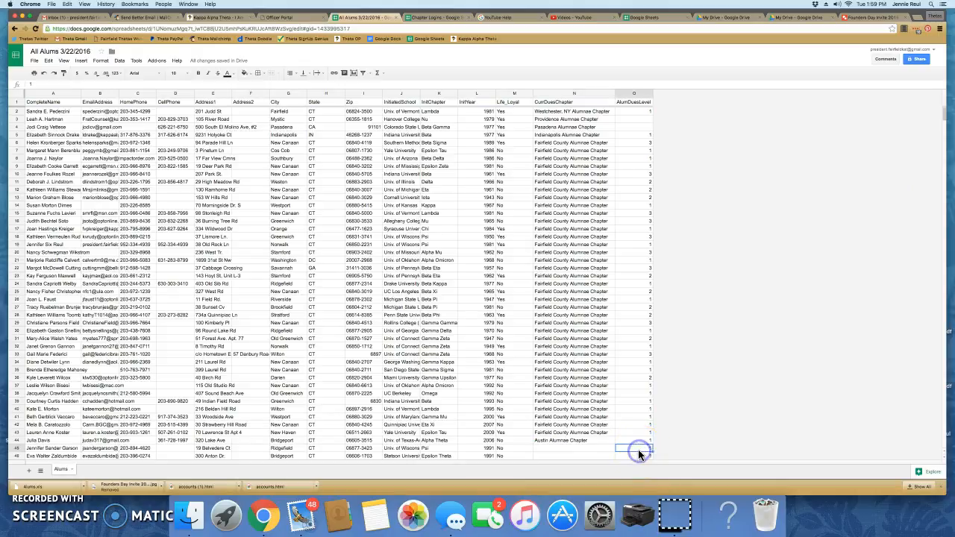
left_click(584, 446)
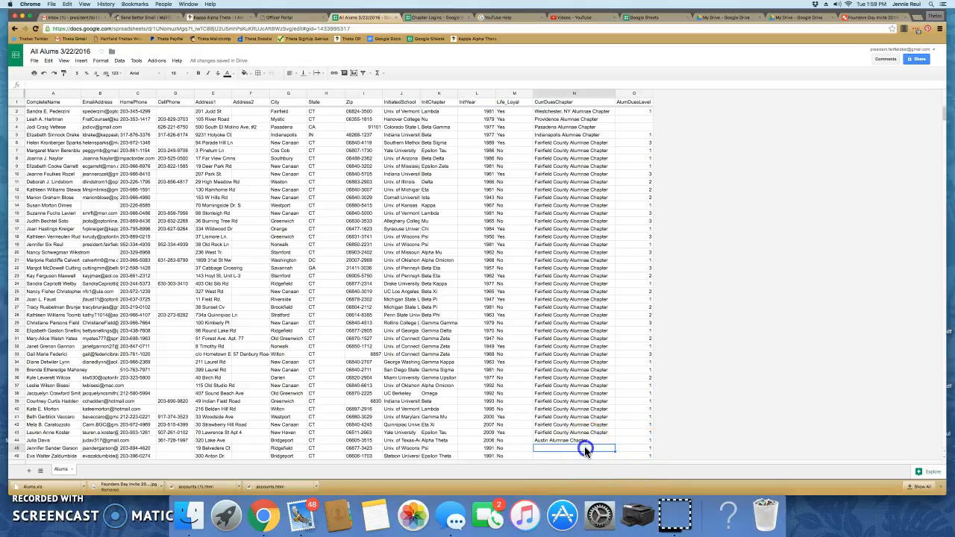
left_click(624, 448)
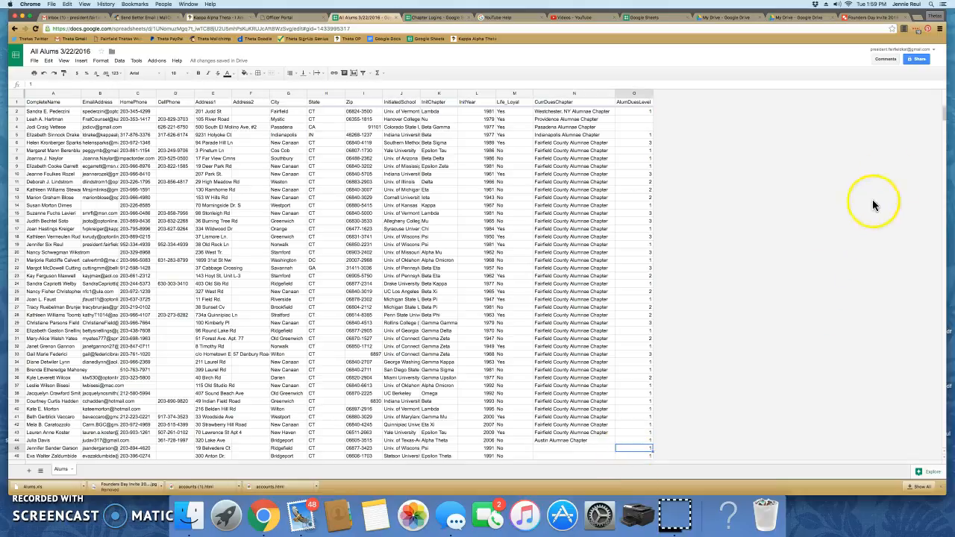
left_click_drag(944, 114, 944, 125)
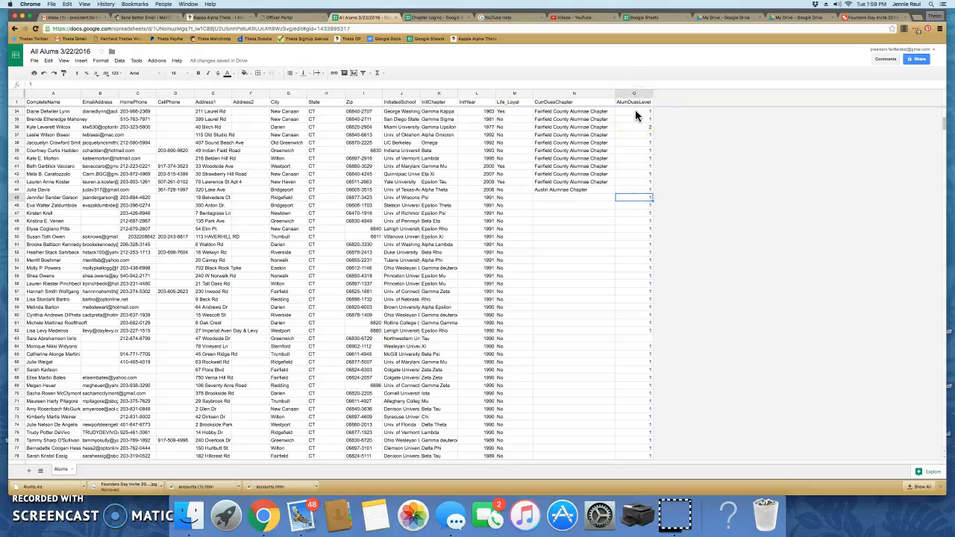
left_click(639, 204)
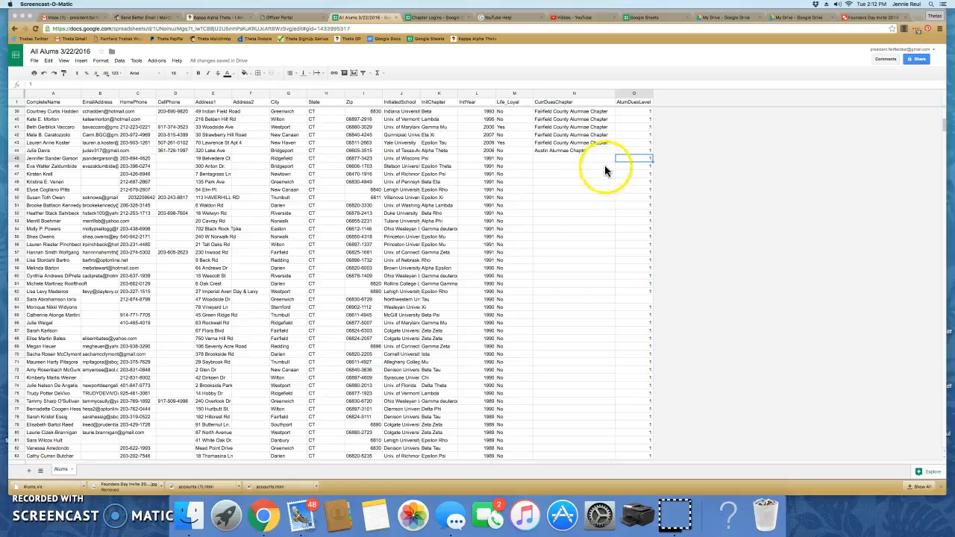
Clear the AlumDuesLevel values from row 45 to row 1131, where CurrDuesChapter is blank, keeping the rows themselves.
left_click(627, 161)
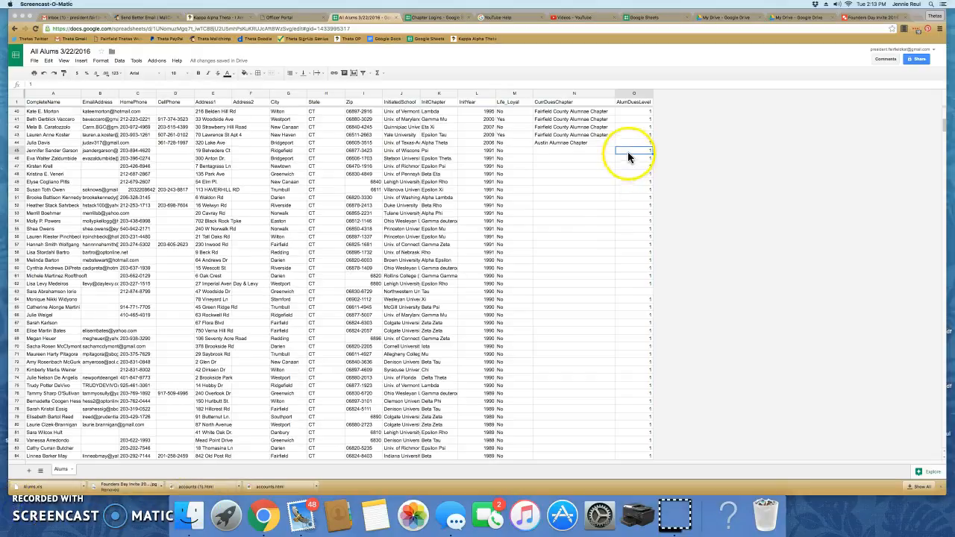
left_click(628, 155)
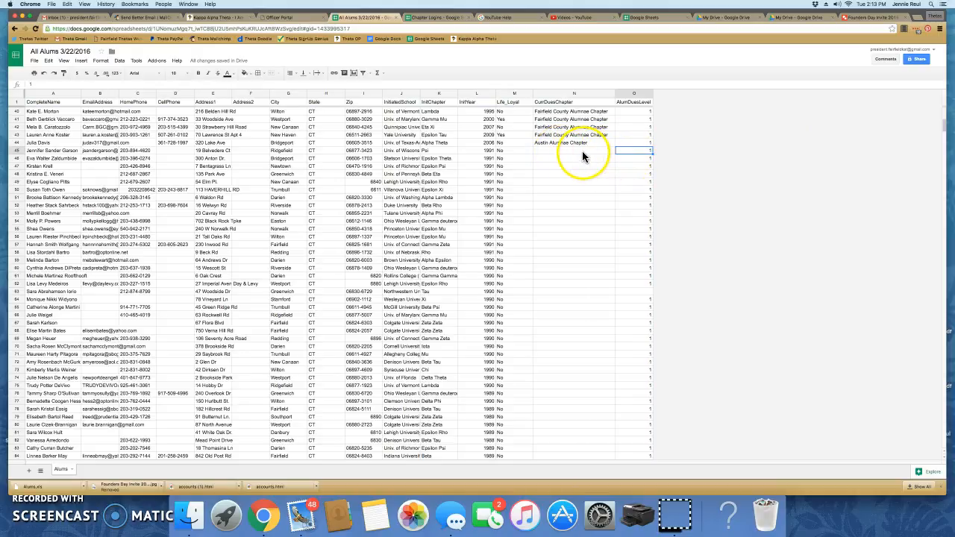
left_click(944, 126)
left_click_drag(944, 126, 923, 471)
left_click(640, 456, "shift")
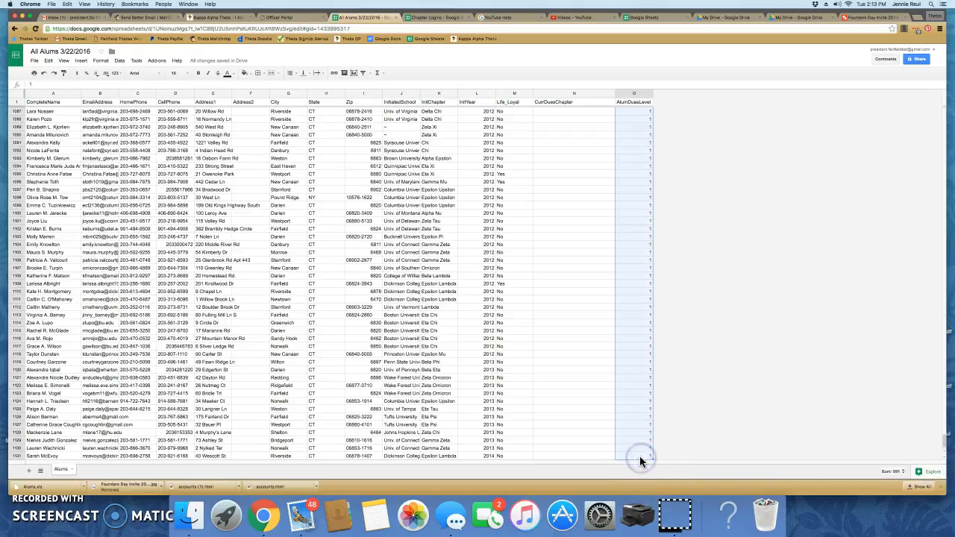
left_click(47, 61)
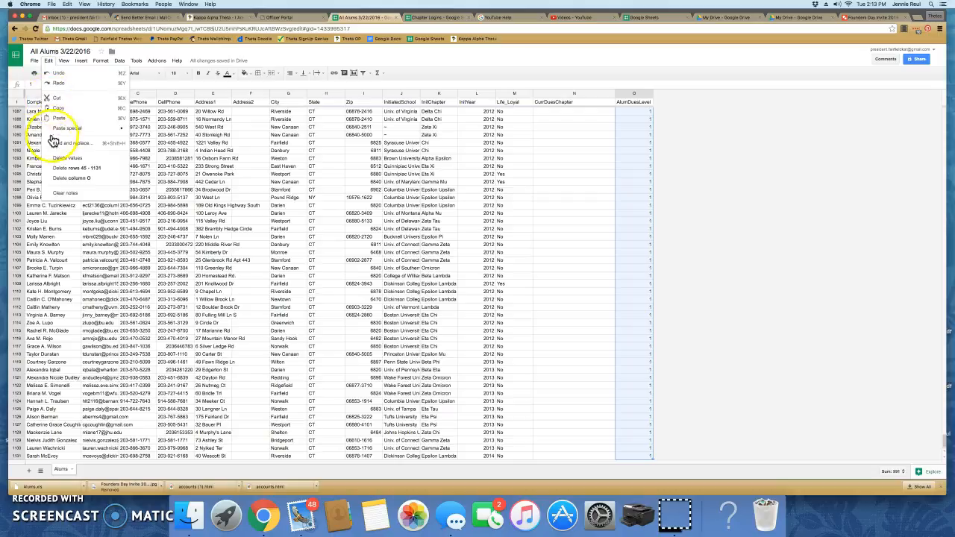
left_click(56, 160)
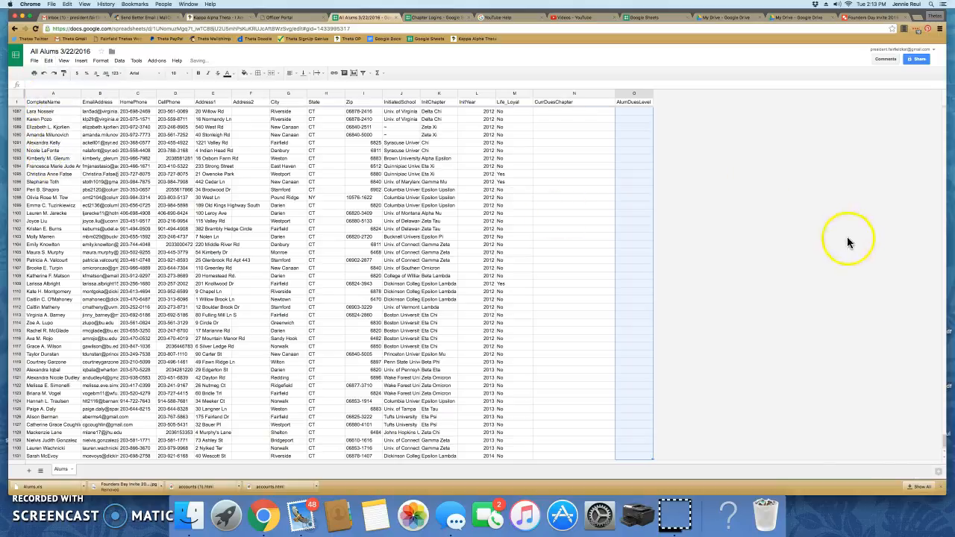
left_click_drag(941, 441, 946, 121)
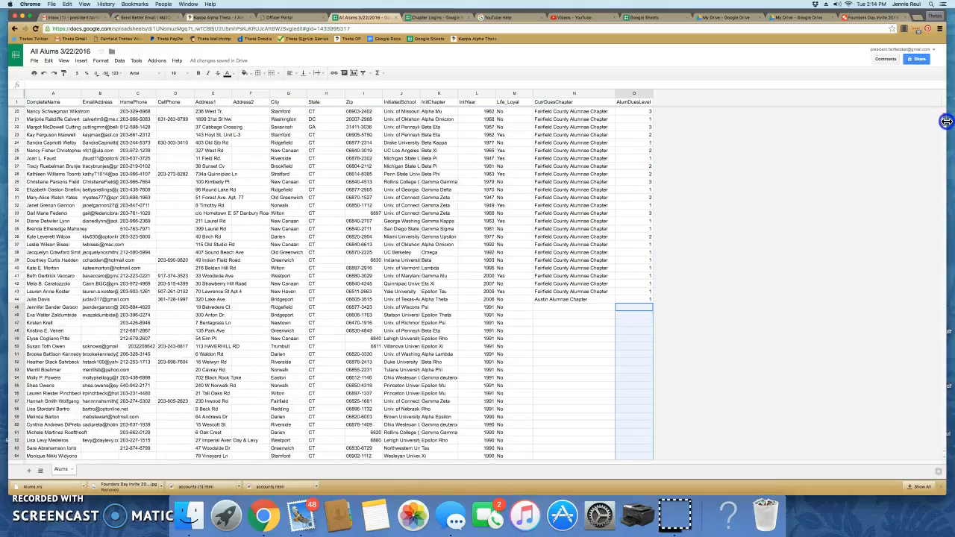
left_click(568, 286)
left_click(569, 298)
left_click(637, 307)
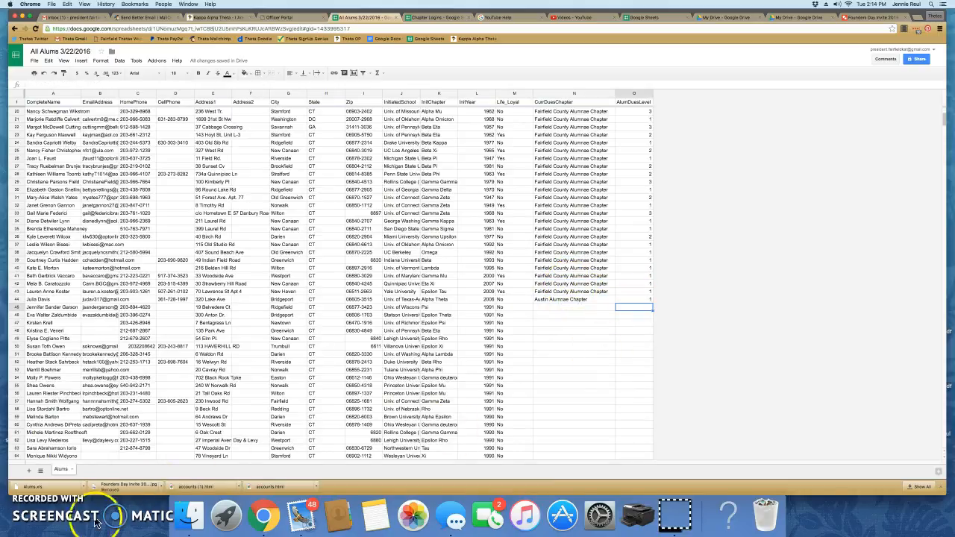
left_click(12, 515)
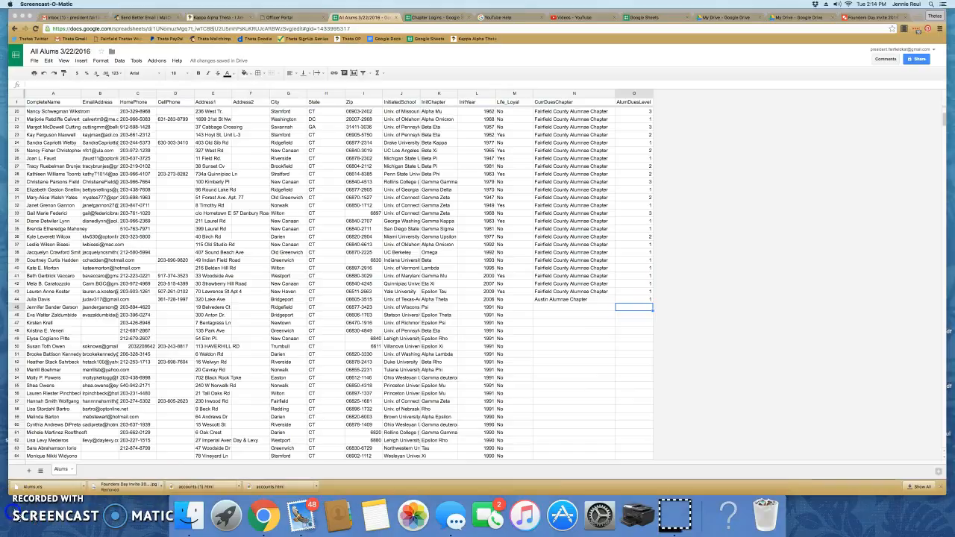